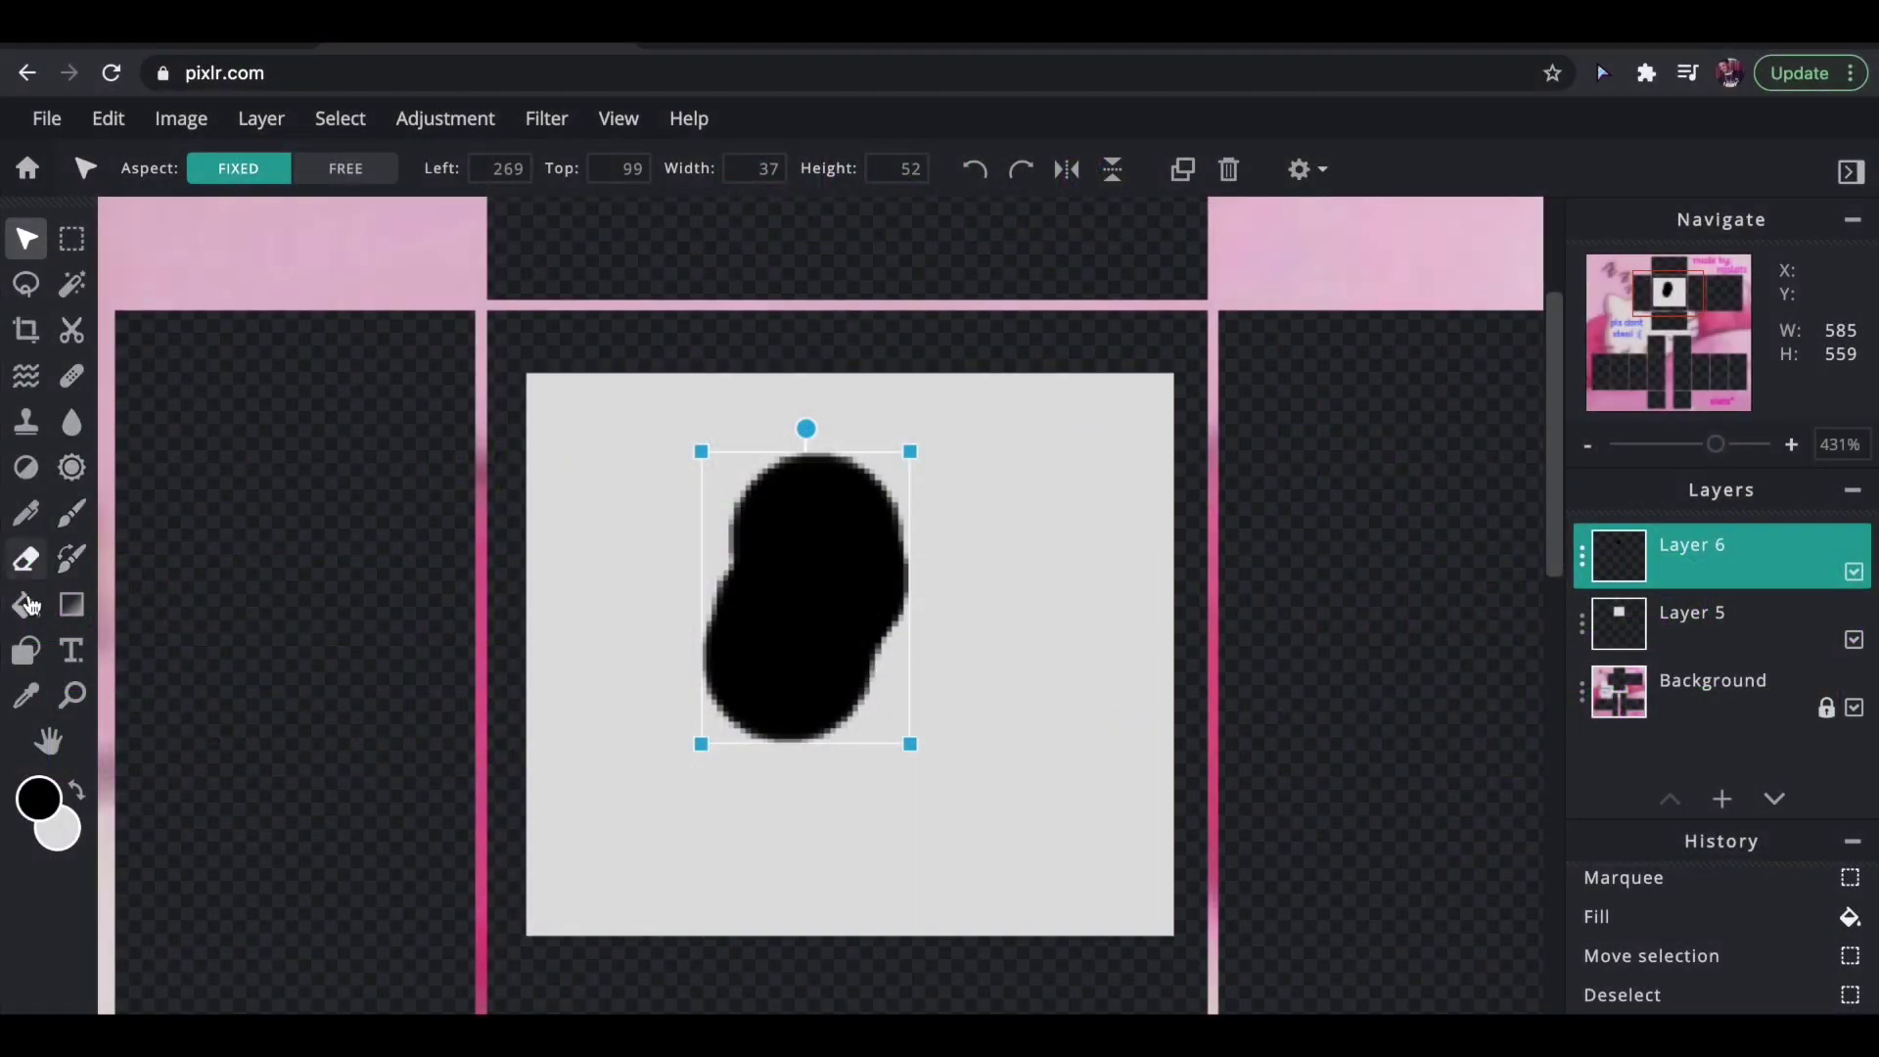
Draw short straight black line marks just inside the grey rectangle's edges, around the black blob on Layer 6.
left_click(26, 650)
left_click(495, 169)
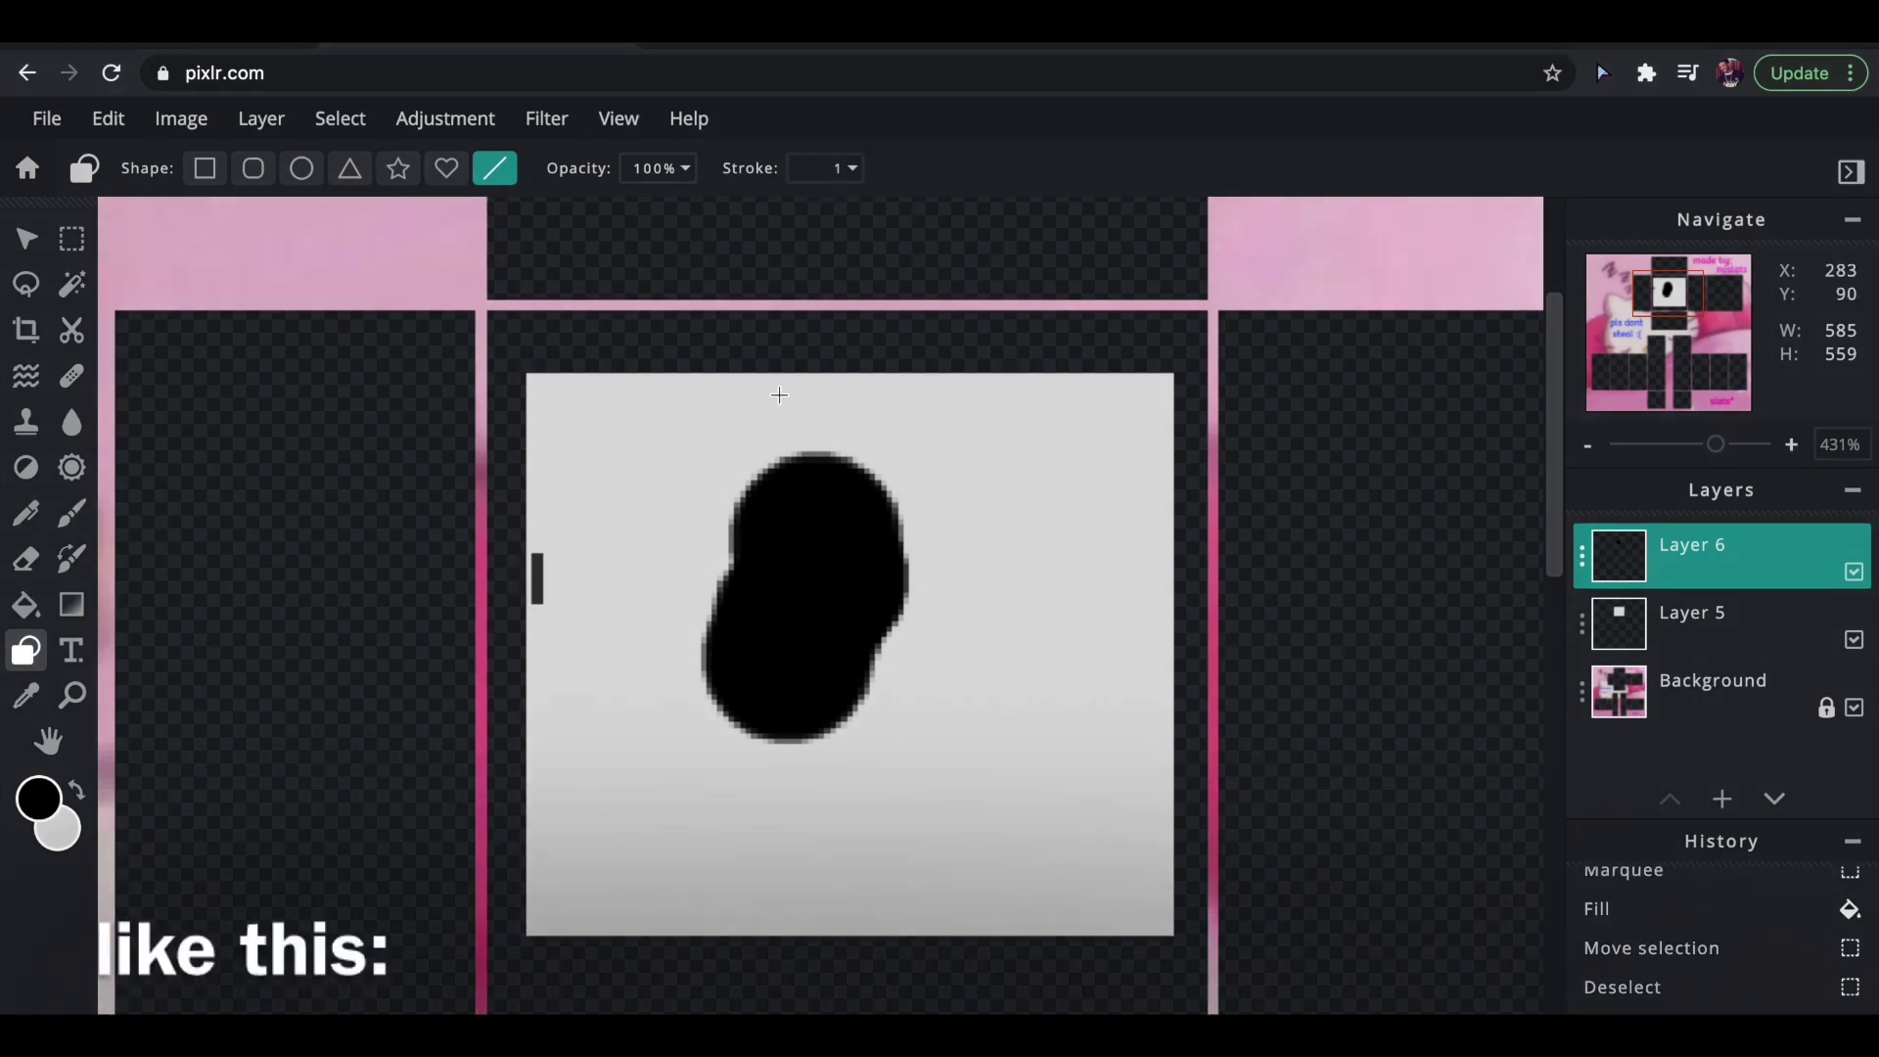
left_click_drag(782, 384, 831, 380)
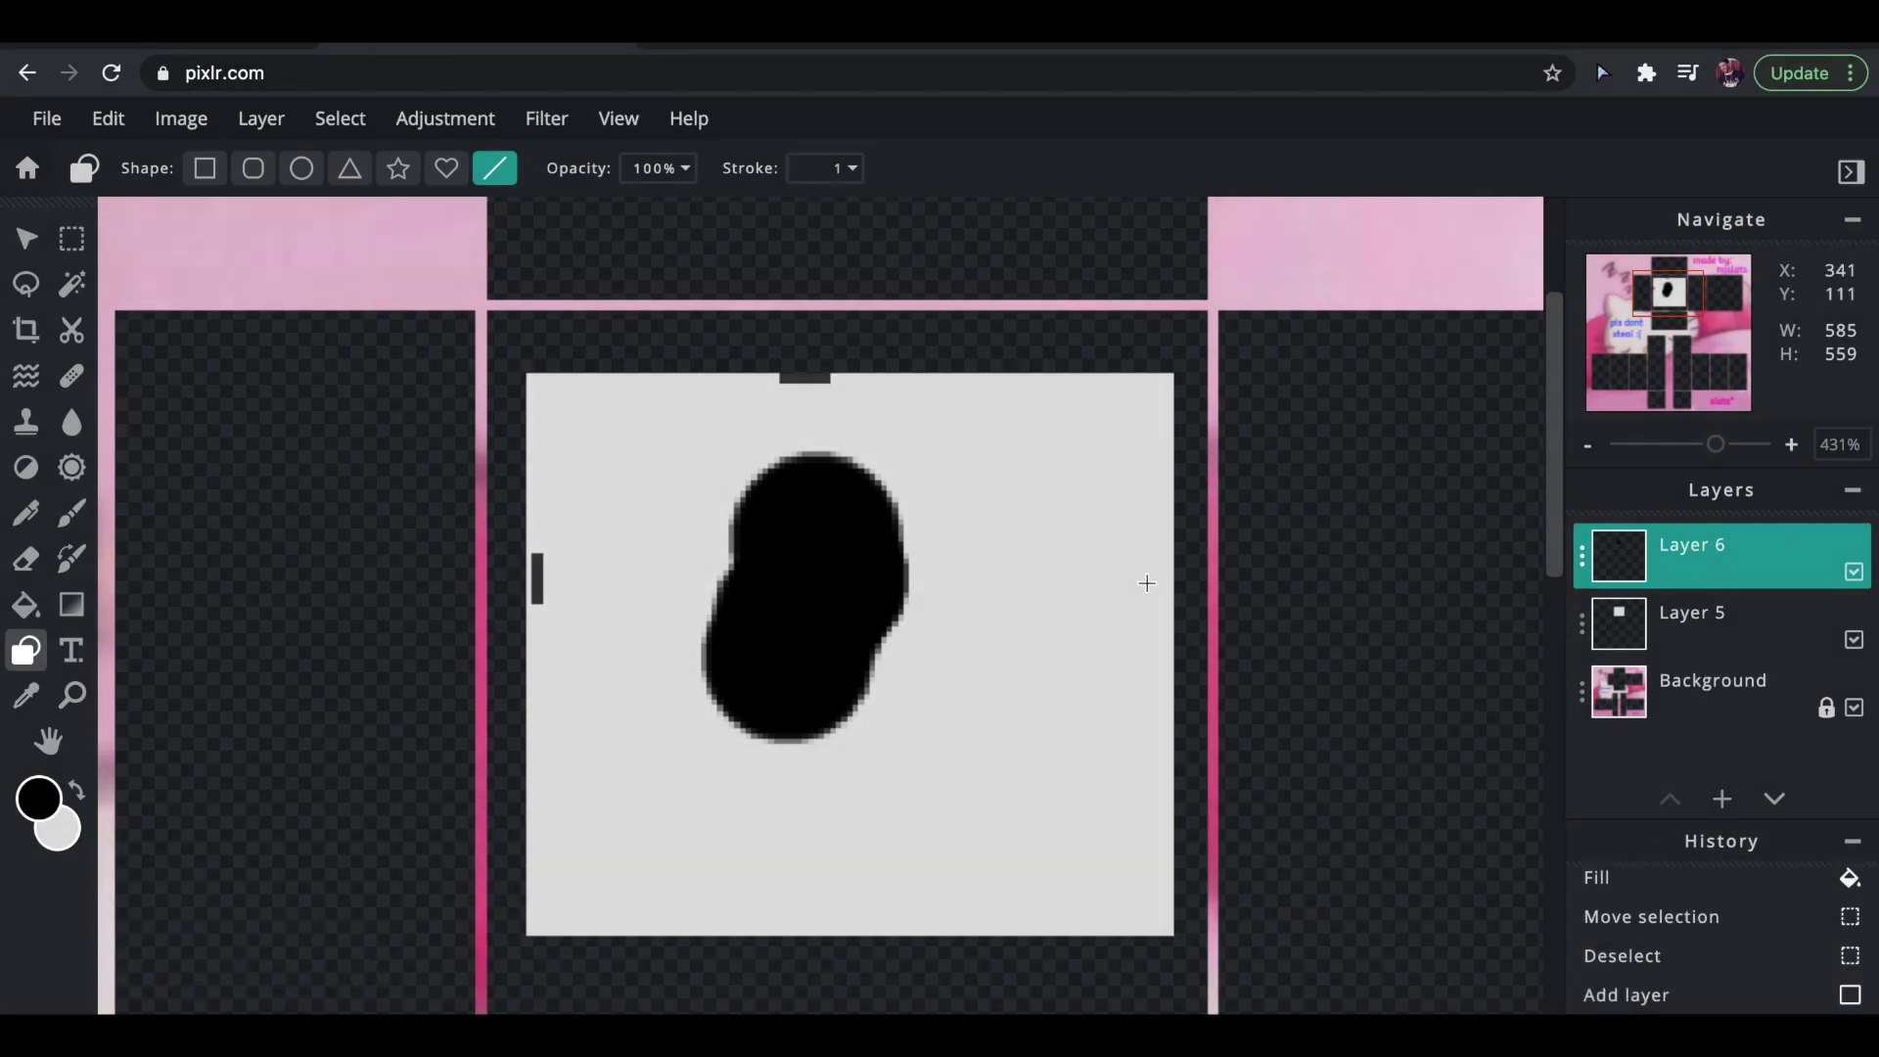
left_click_drag(1140, 573, 1139, 613)
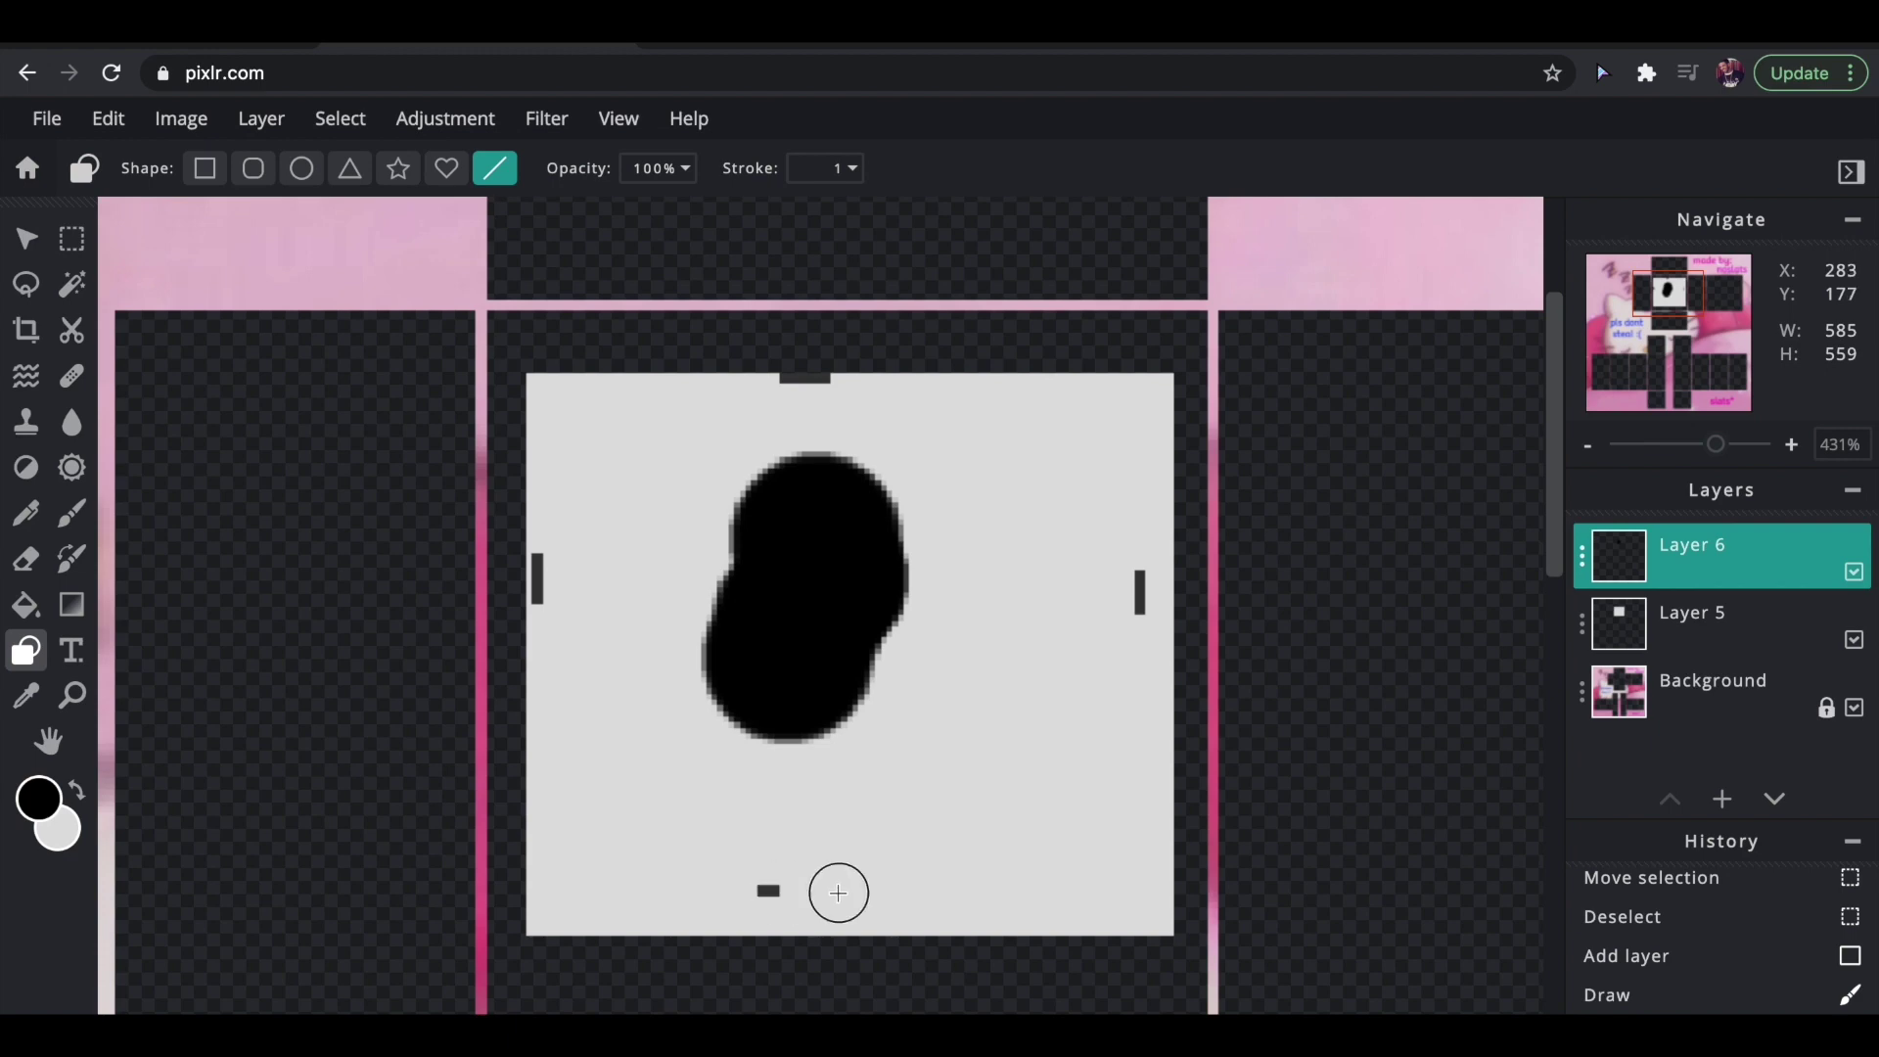
left_click_drag(837, 892, 841, 890)
Apply a Blur of 24 to Layer 6 with the black blob and the edge marks.
left_click(29, 241)
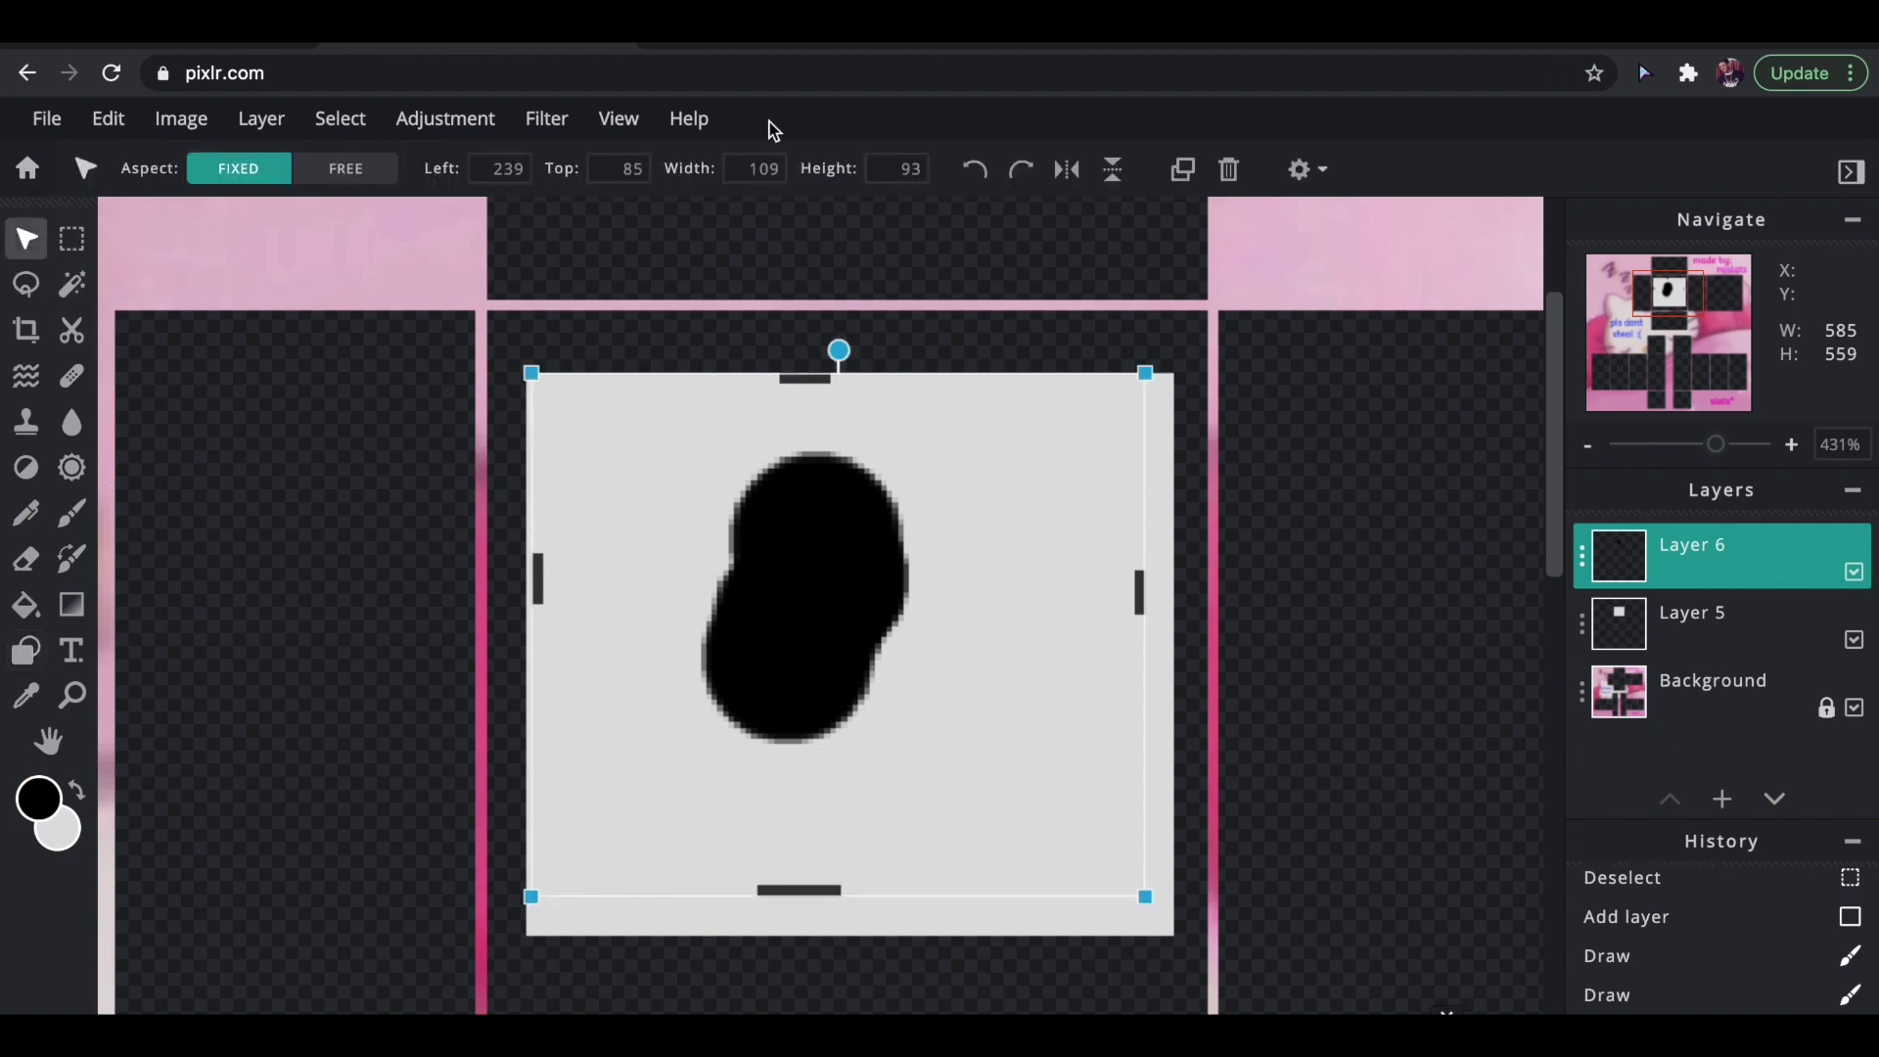
left_click(546, 118)
mouse_move(783, 201)
left_click(892, 274)
left_click_drag(1076, 790, 1194, 786)
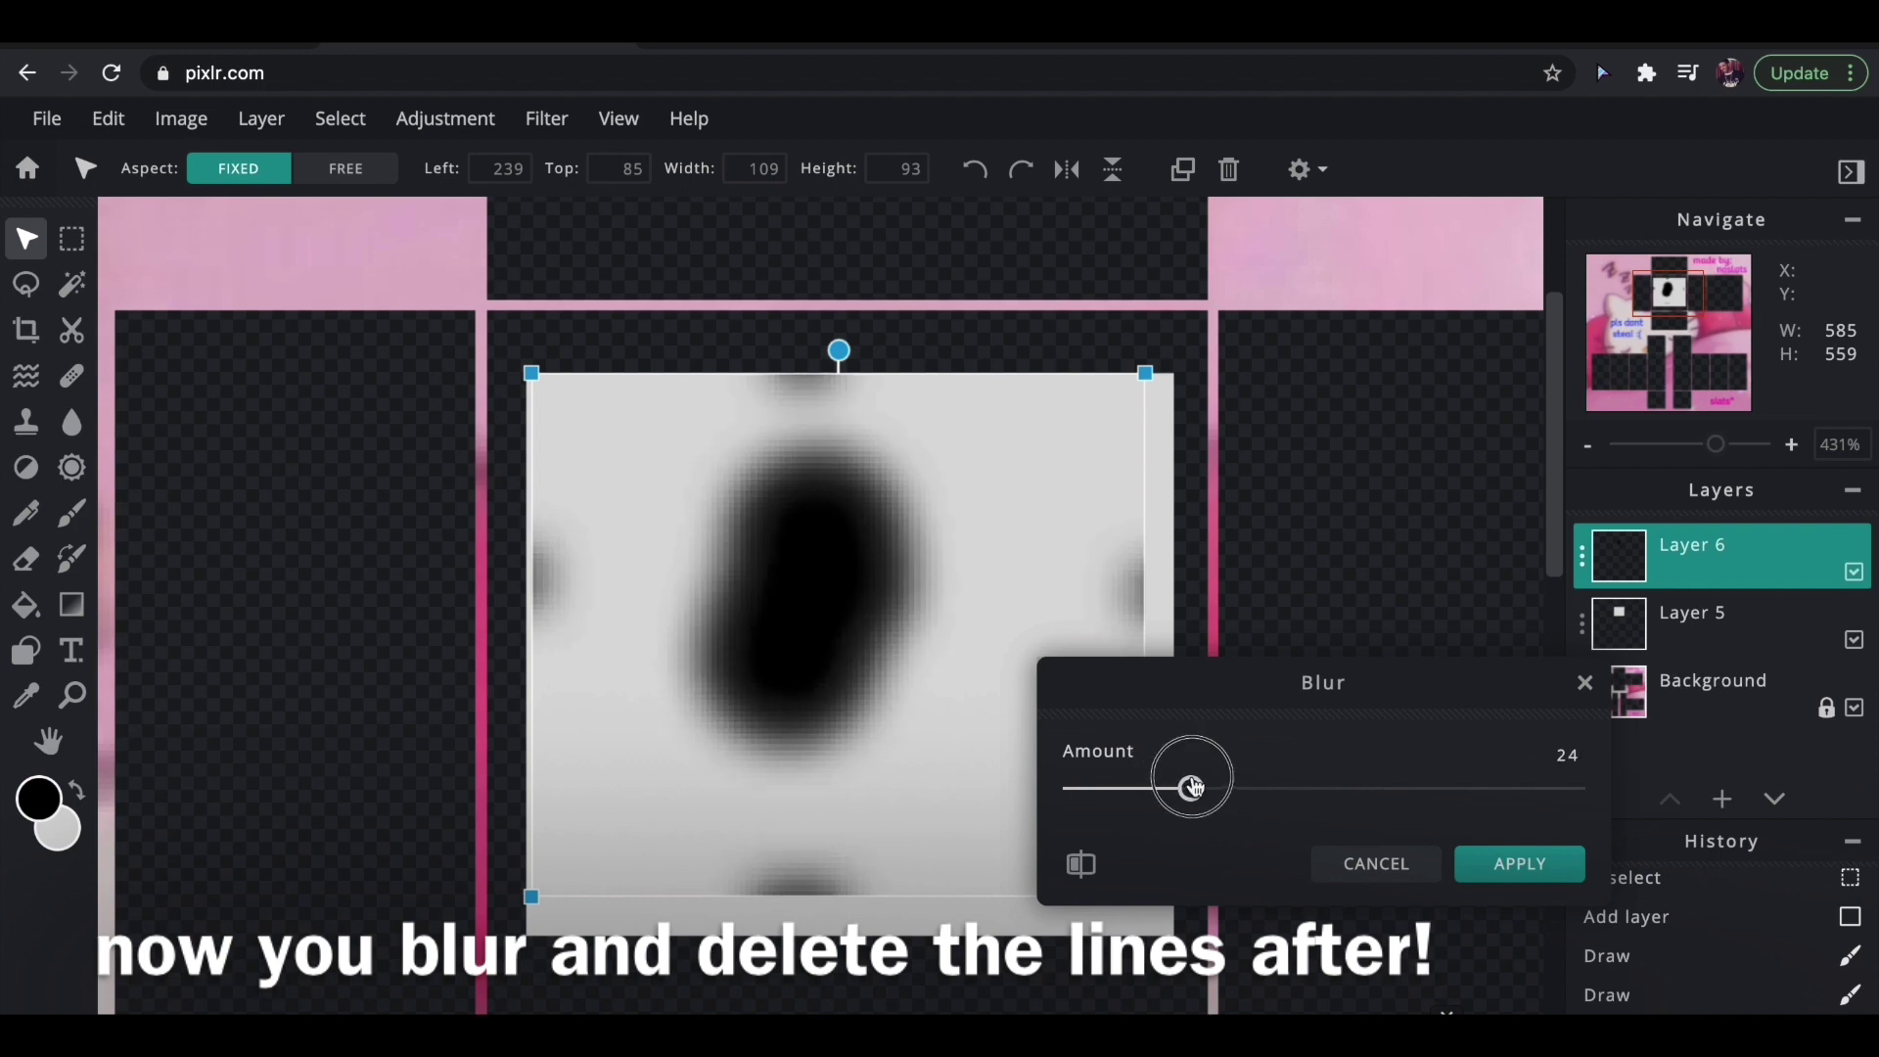
left_click(1504, 865)
Marquee-select the blurred line marks along the grey rectangle's edges and clear each of them.
left_click(71, 238)
left_click_drag(461, 297, 1312, 411)
mouse_move(453, 491)
left_mouse_down()
mouse_move(657, 677)
mouse_move(608, 692)
left_mouse_up()
key("Delete")
mouse_move(725, 826)
left_mouse_down()
mouse_move(880, 1014)
mouse_move(793, 930)
left_mouse_up()
key("Delete")
left_click(846, 895)
left_click_drag(1050, 412, 1240, 706)
key("Delete")
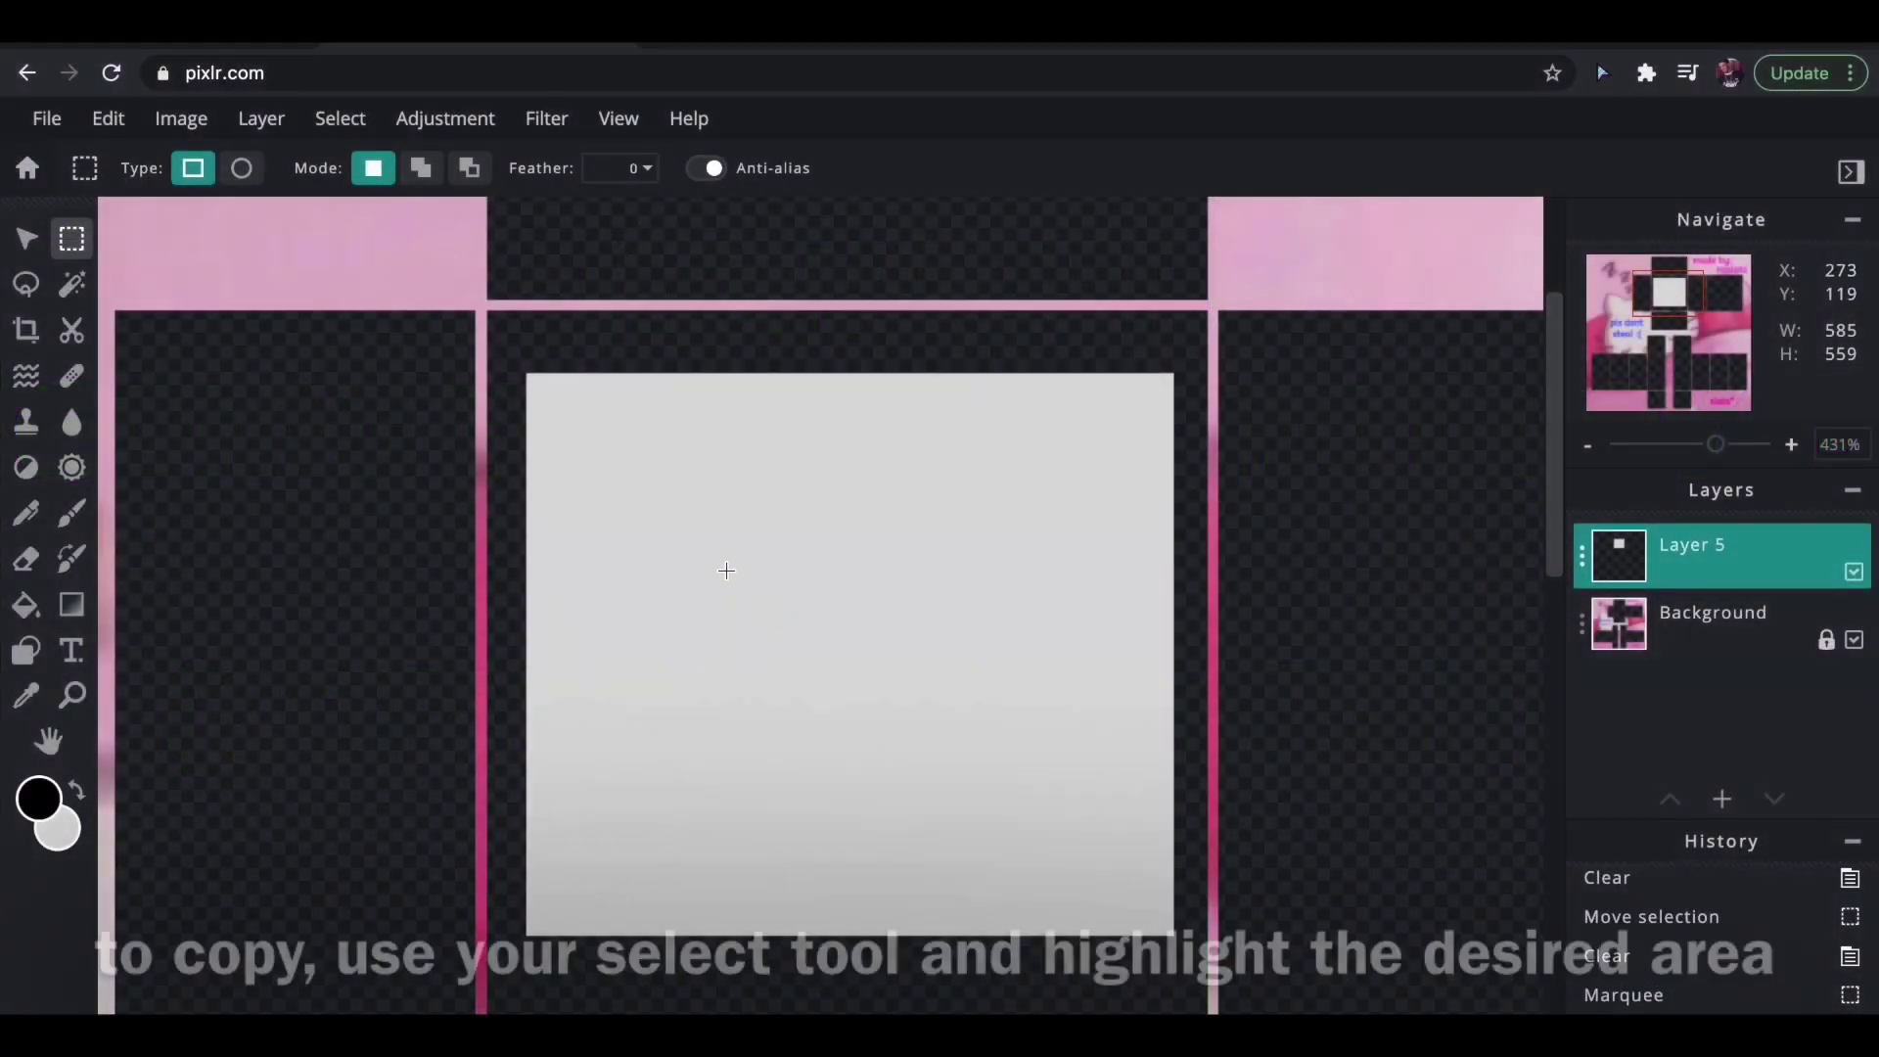
Copy an area about 64 by 35 pixels from the grey rectangle, paste it, and move the copy out over the left side panel.
left_click(686, 533)
left_click_drag(686, 533, 1044, 726)
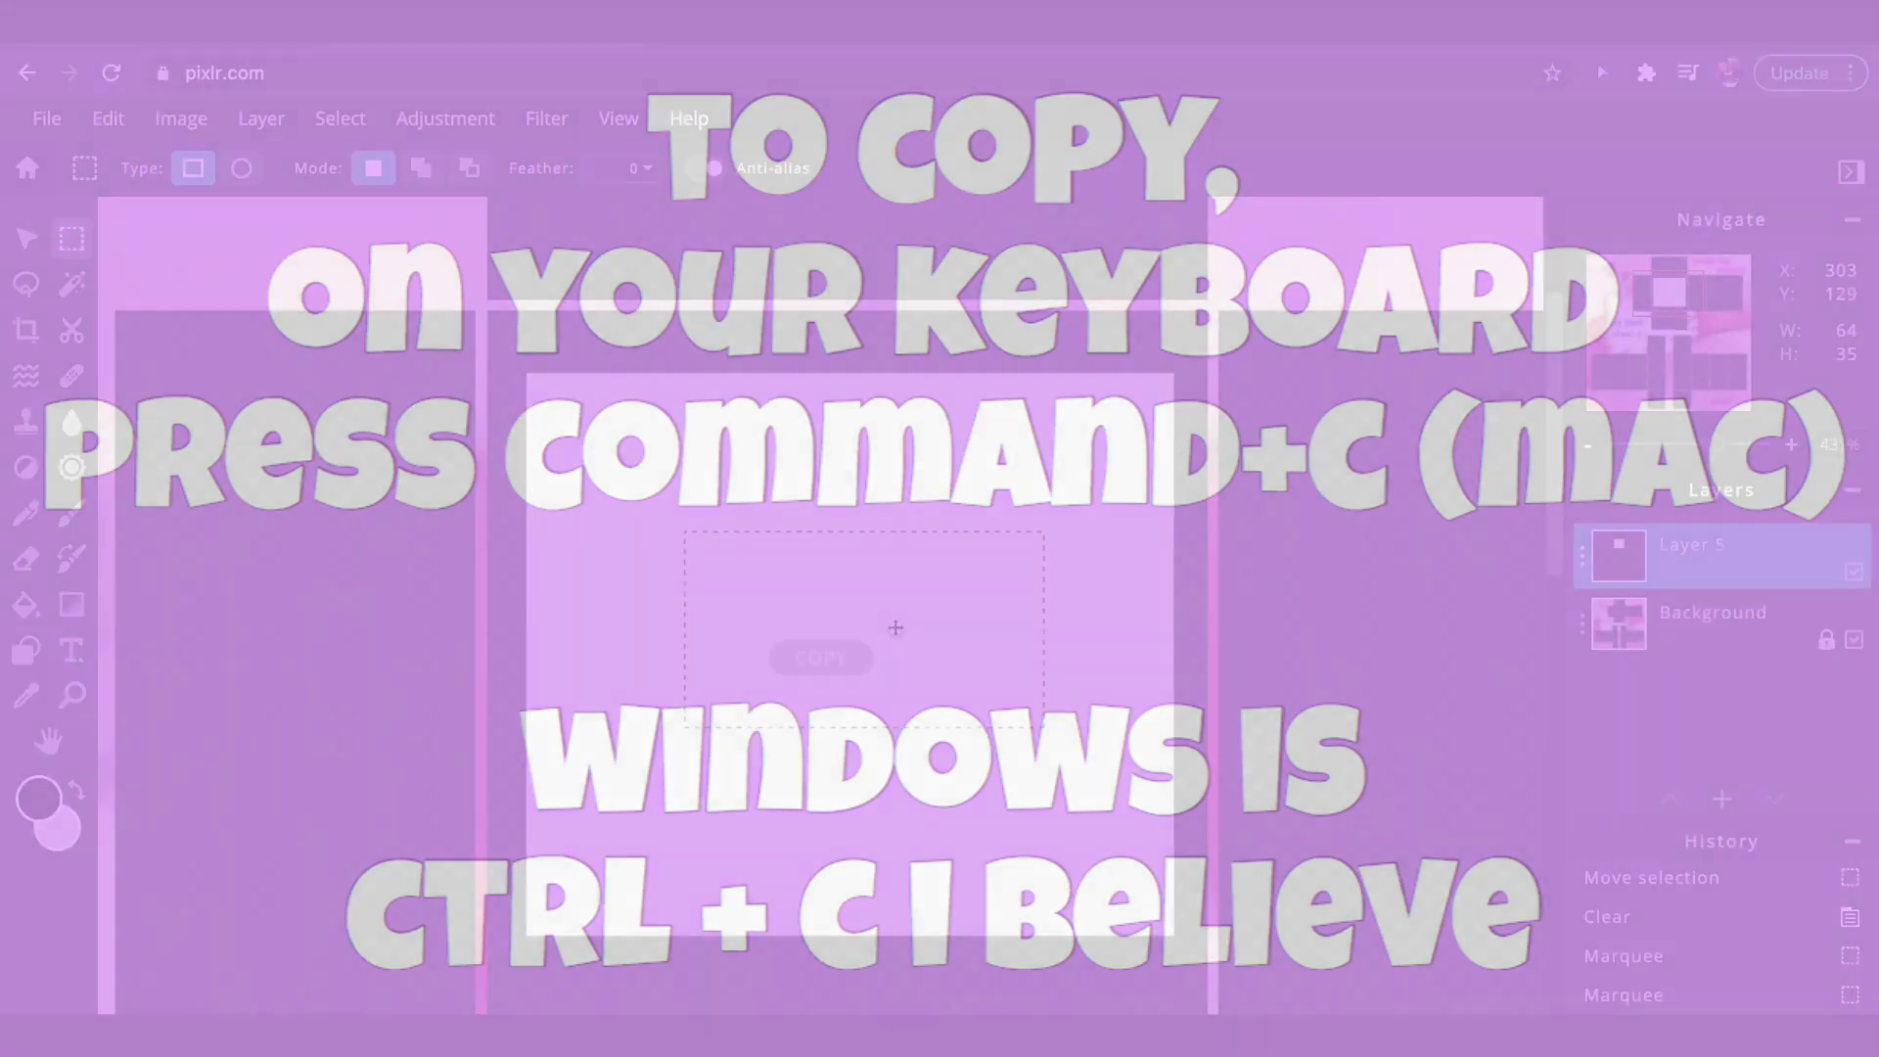
key("super+c")
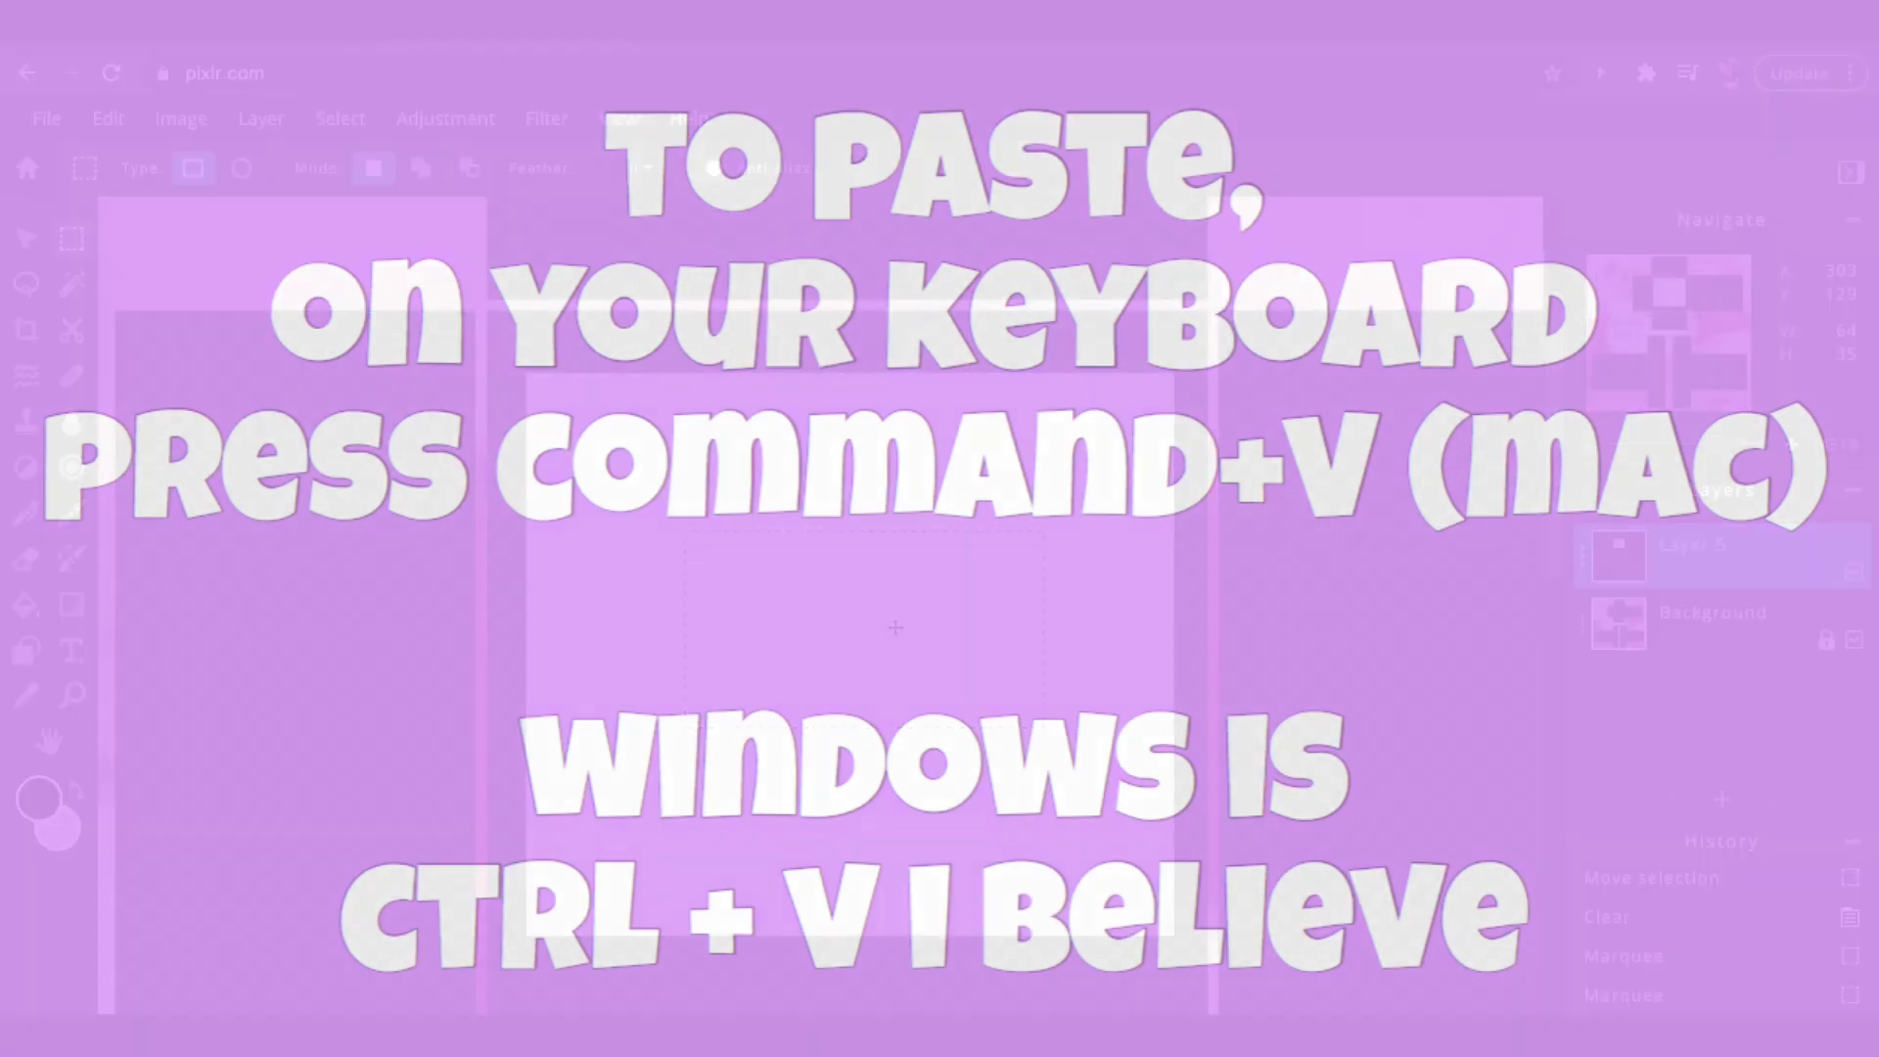
key("super+v")
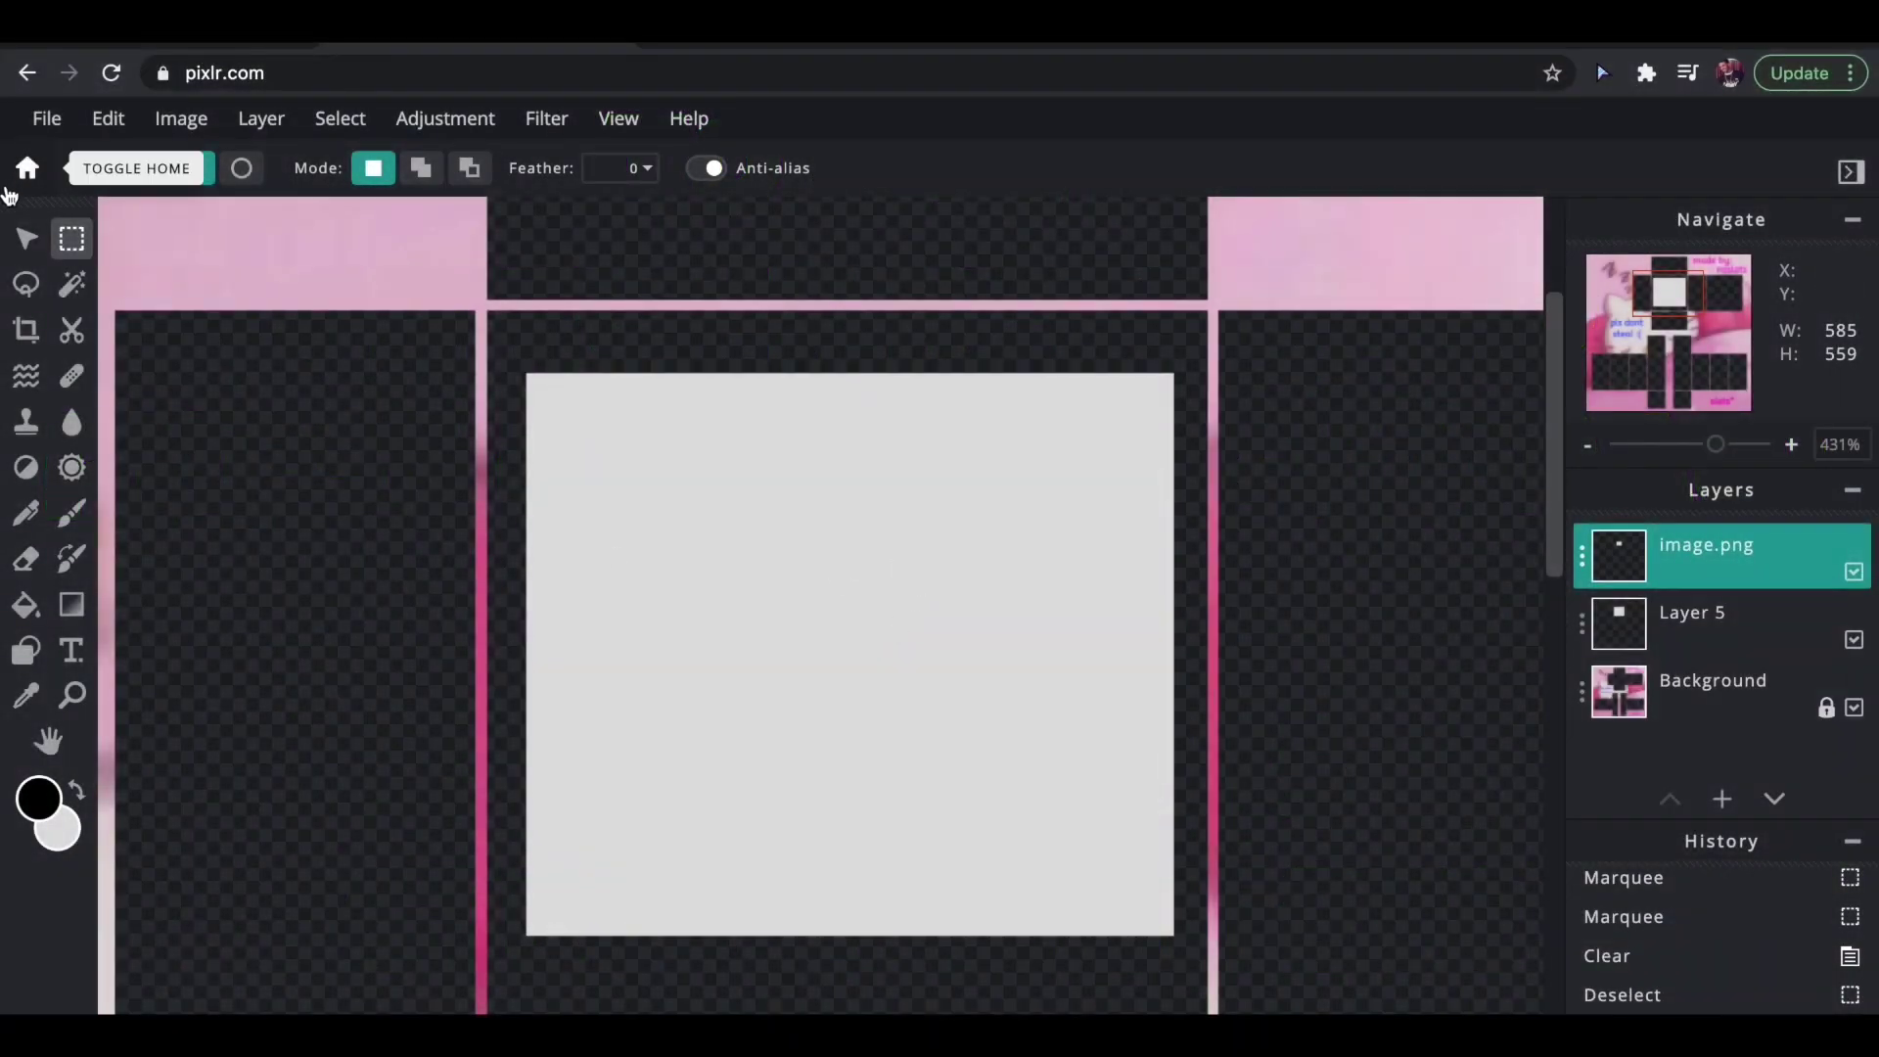
left_click(26, 238)
left_click_drag(922, 671, 443, 585)
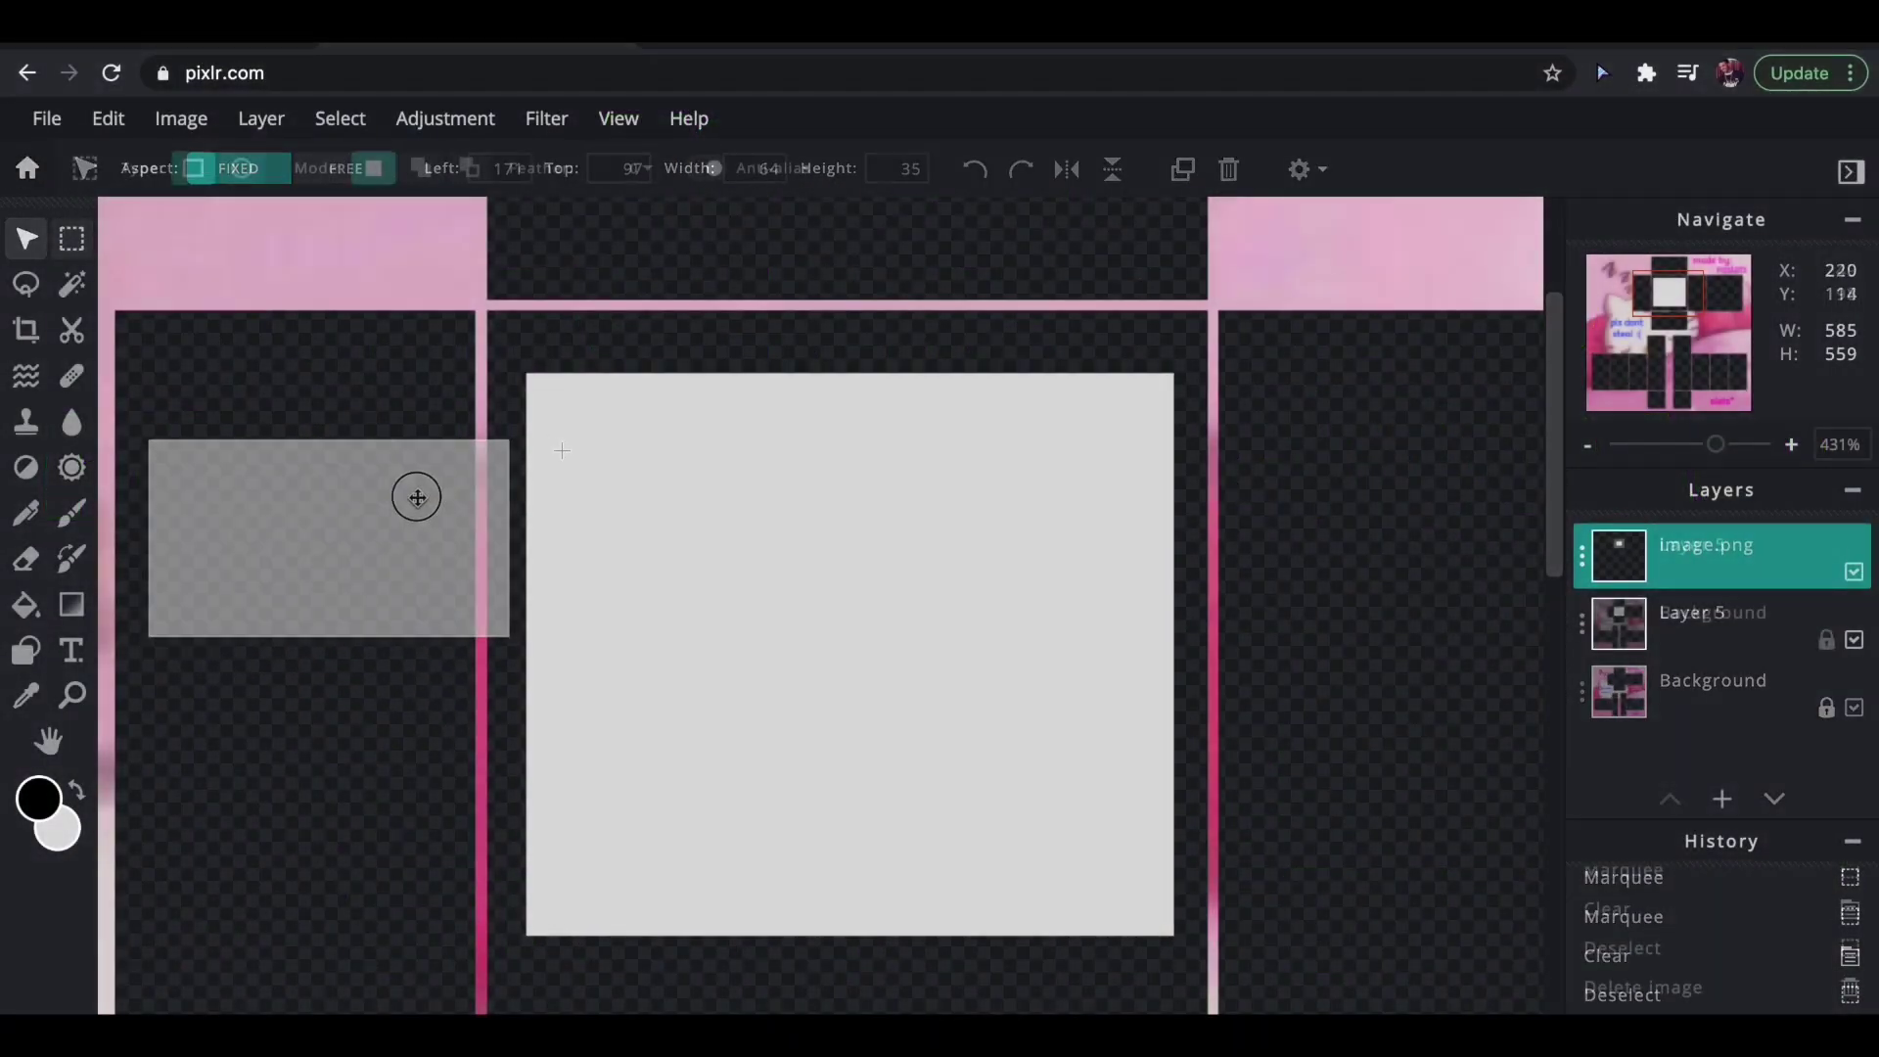
Clear an area about 50 by 54 pixels across the grey rectangle's left edge on Layer 5 and undo it.
left_click_drag(441, 440, 723, 744)
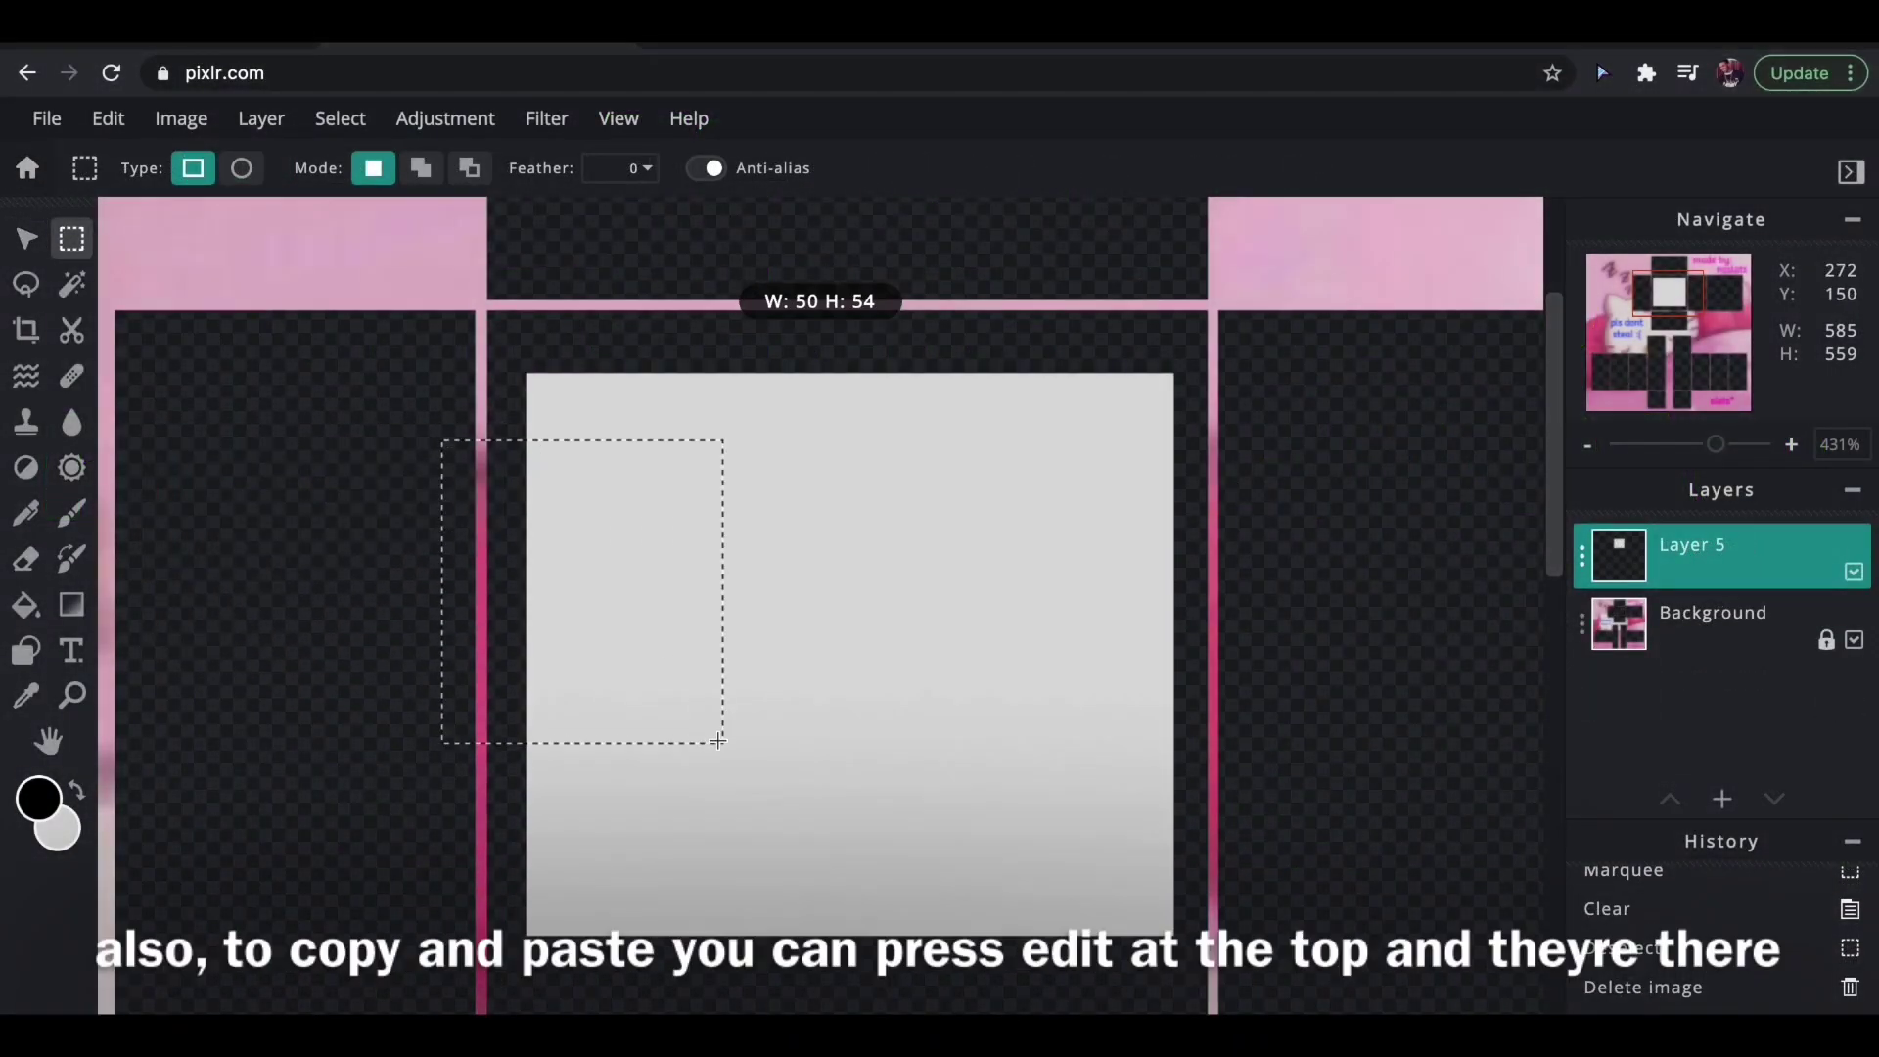
left_click(123, 118)
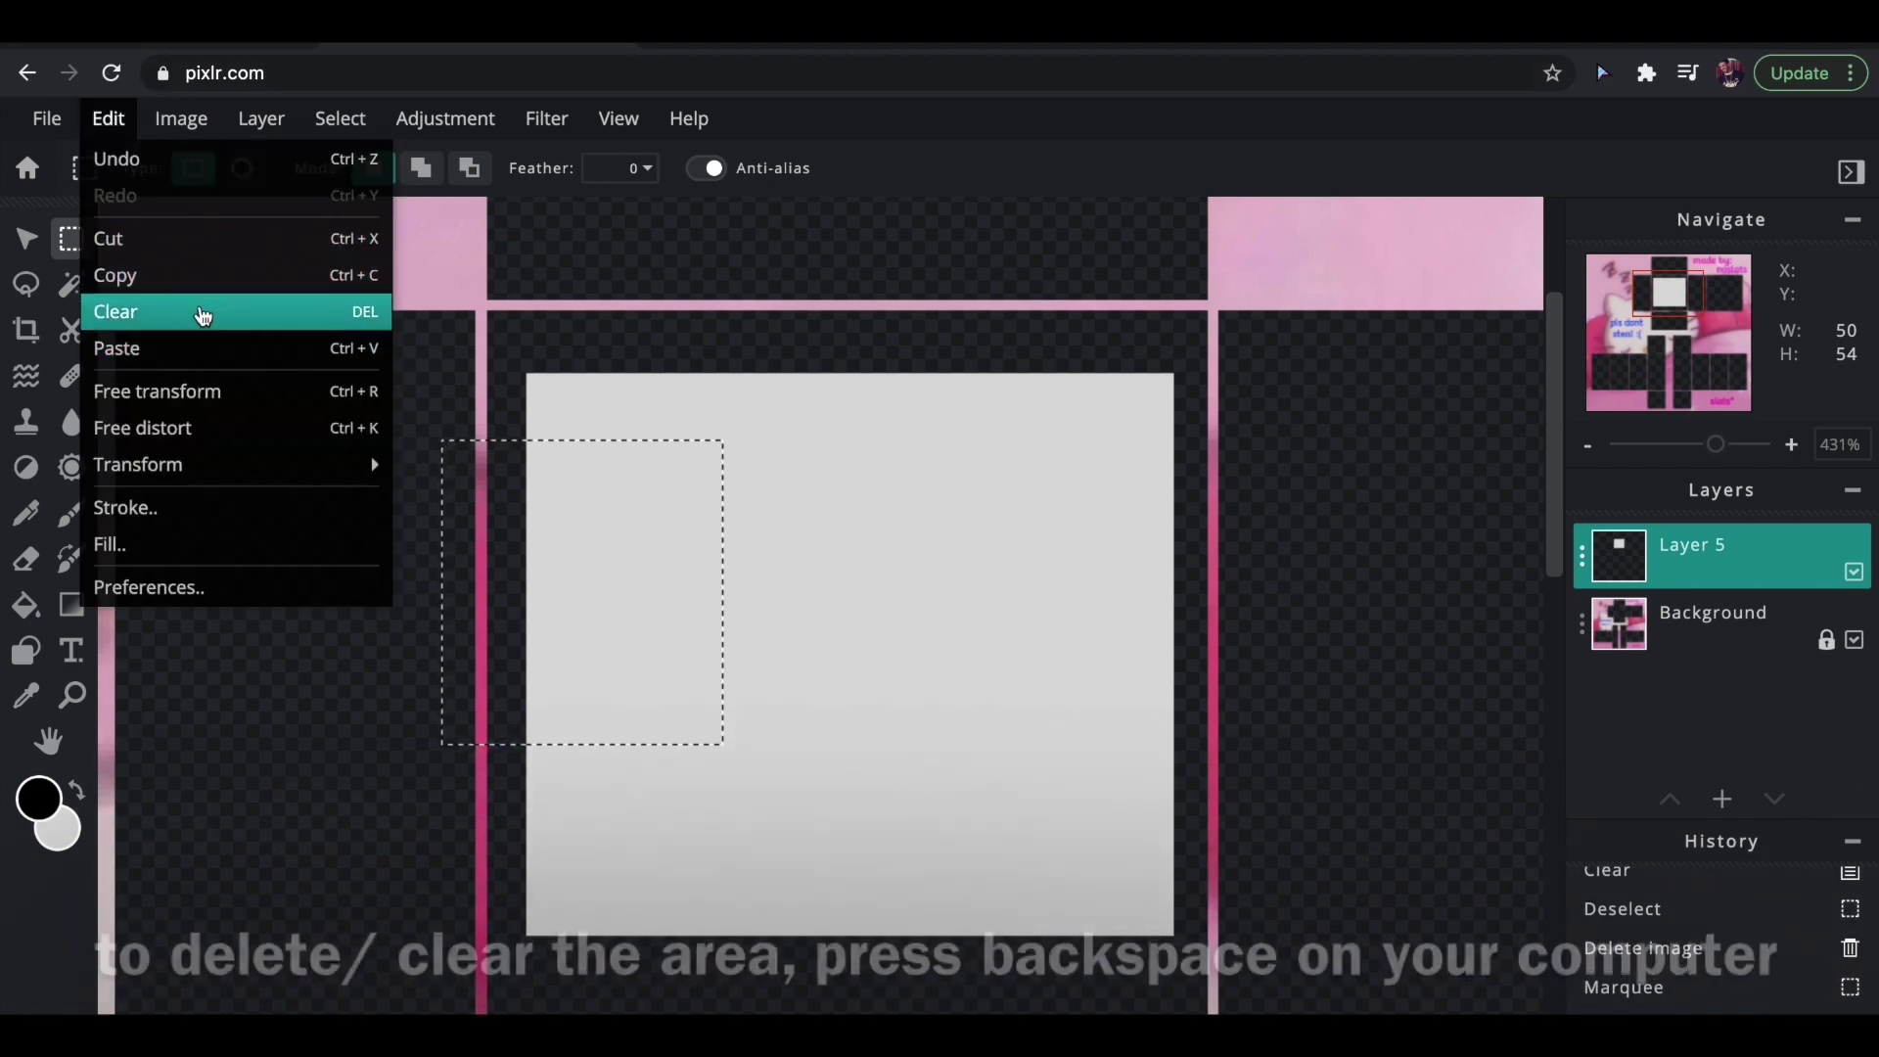
left_click(203, 313)
key("ctrl+z")
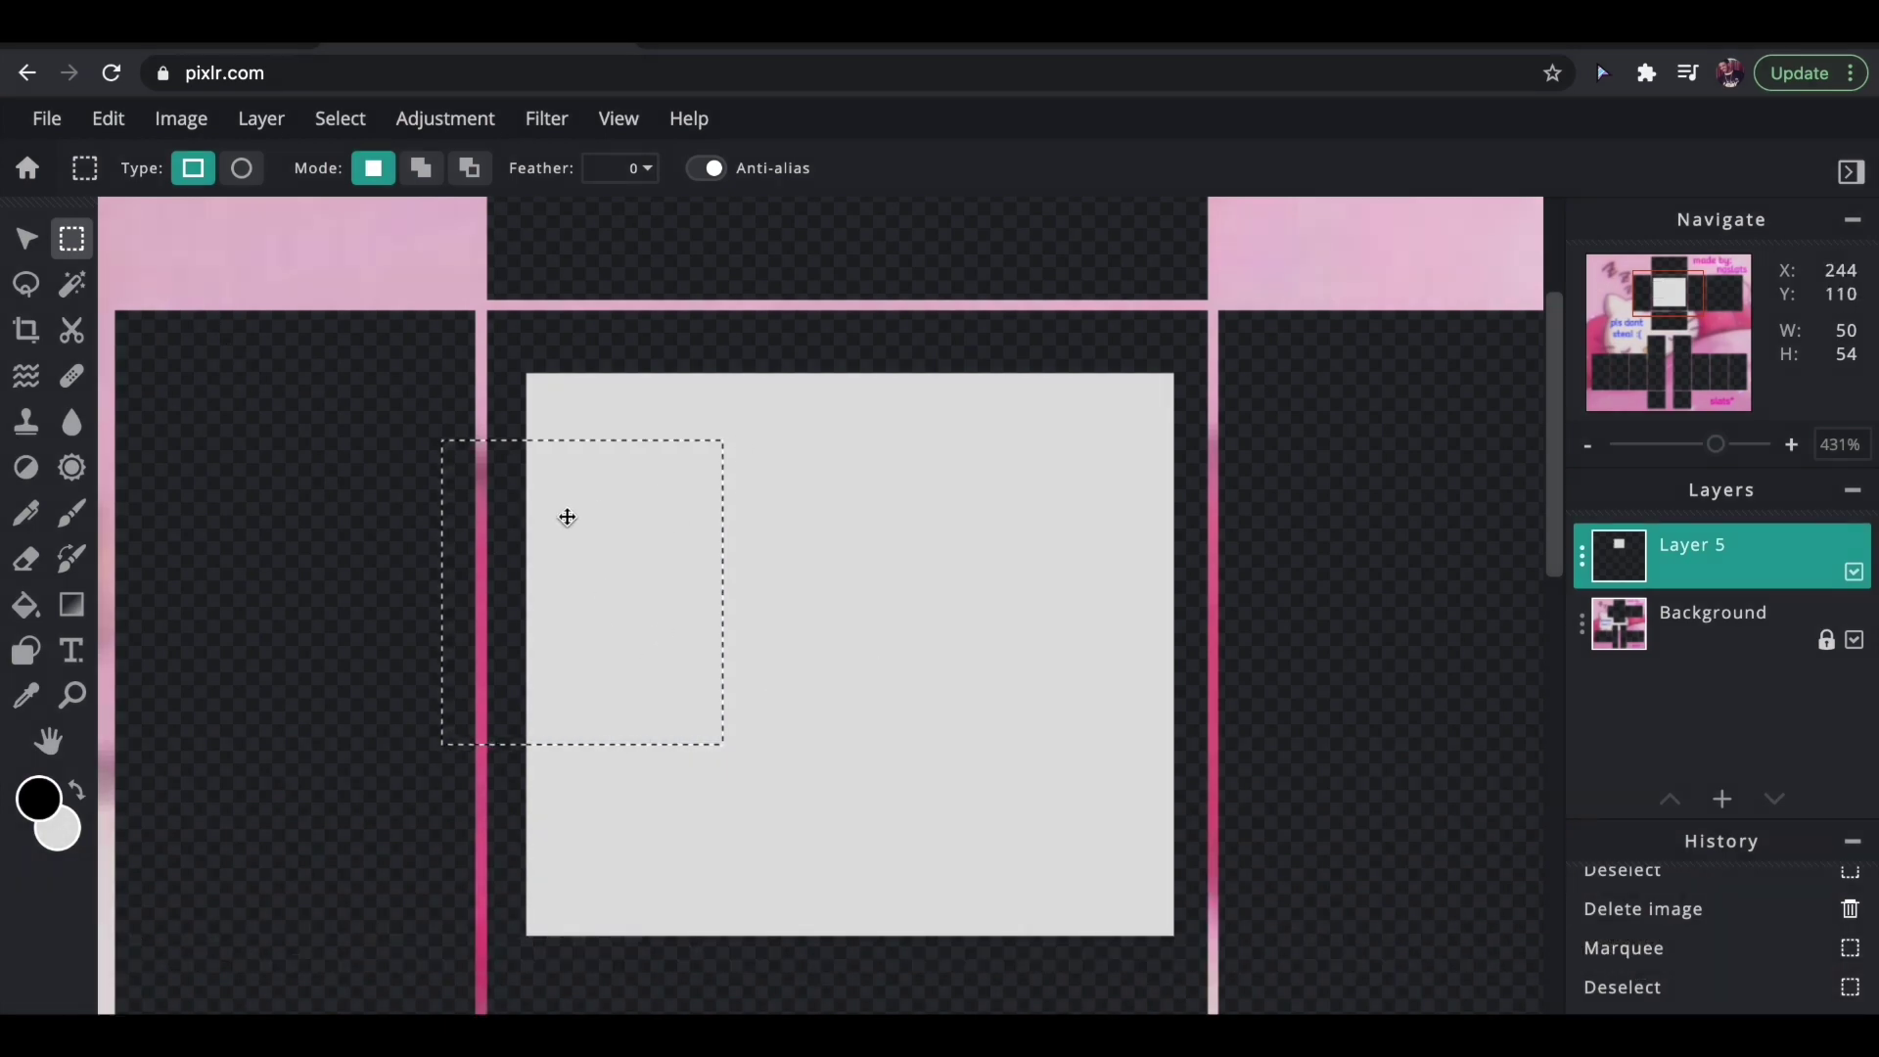
Clear selected areas in the middle of the grey rectangle and undo the clearing.
key("Delete")
key("super+z")
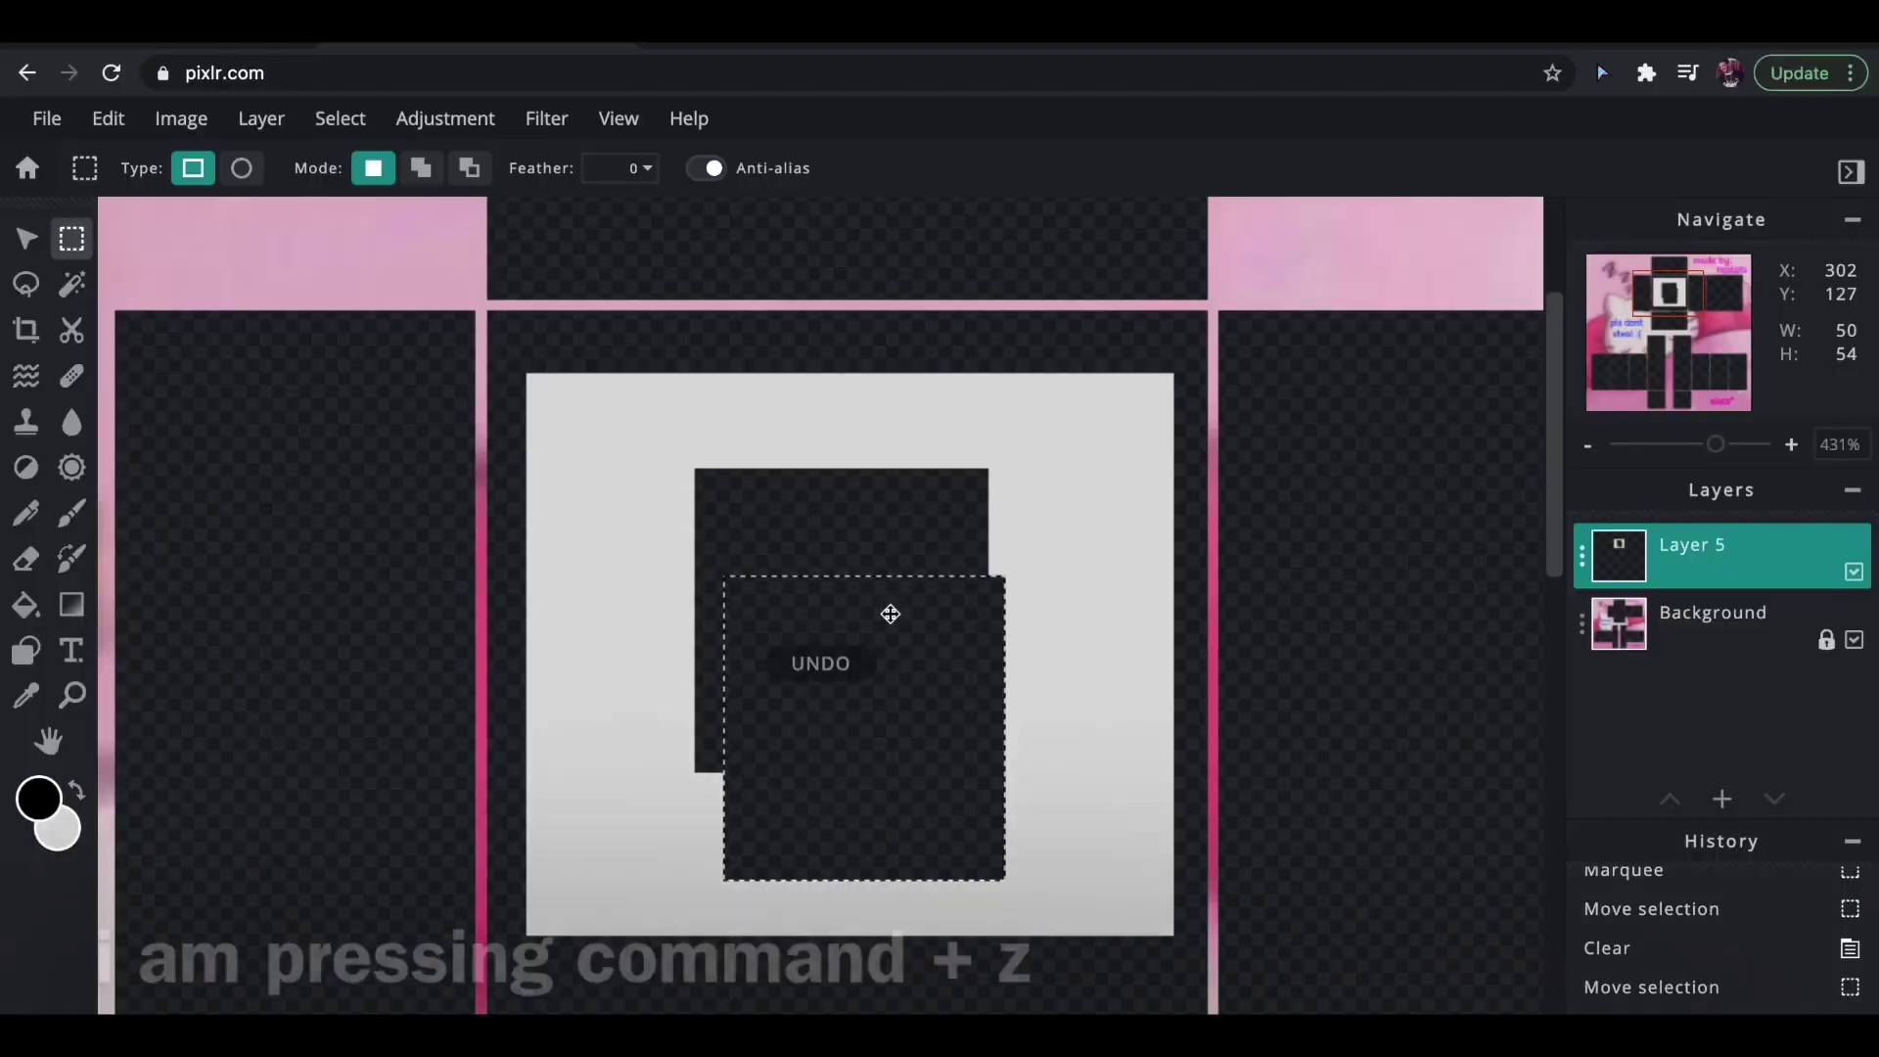
key("super+z")
key("super+z")
key("super+z")
key("super+z")
key("super+z")
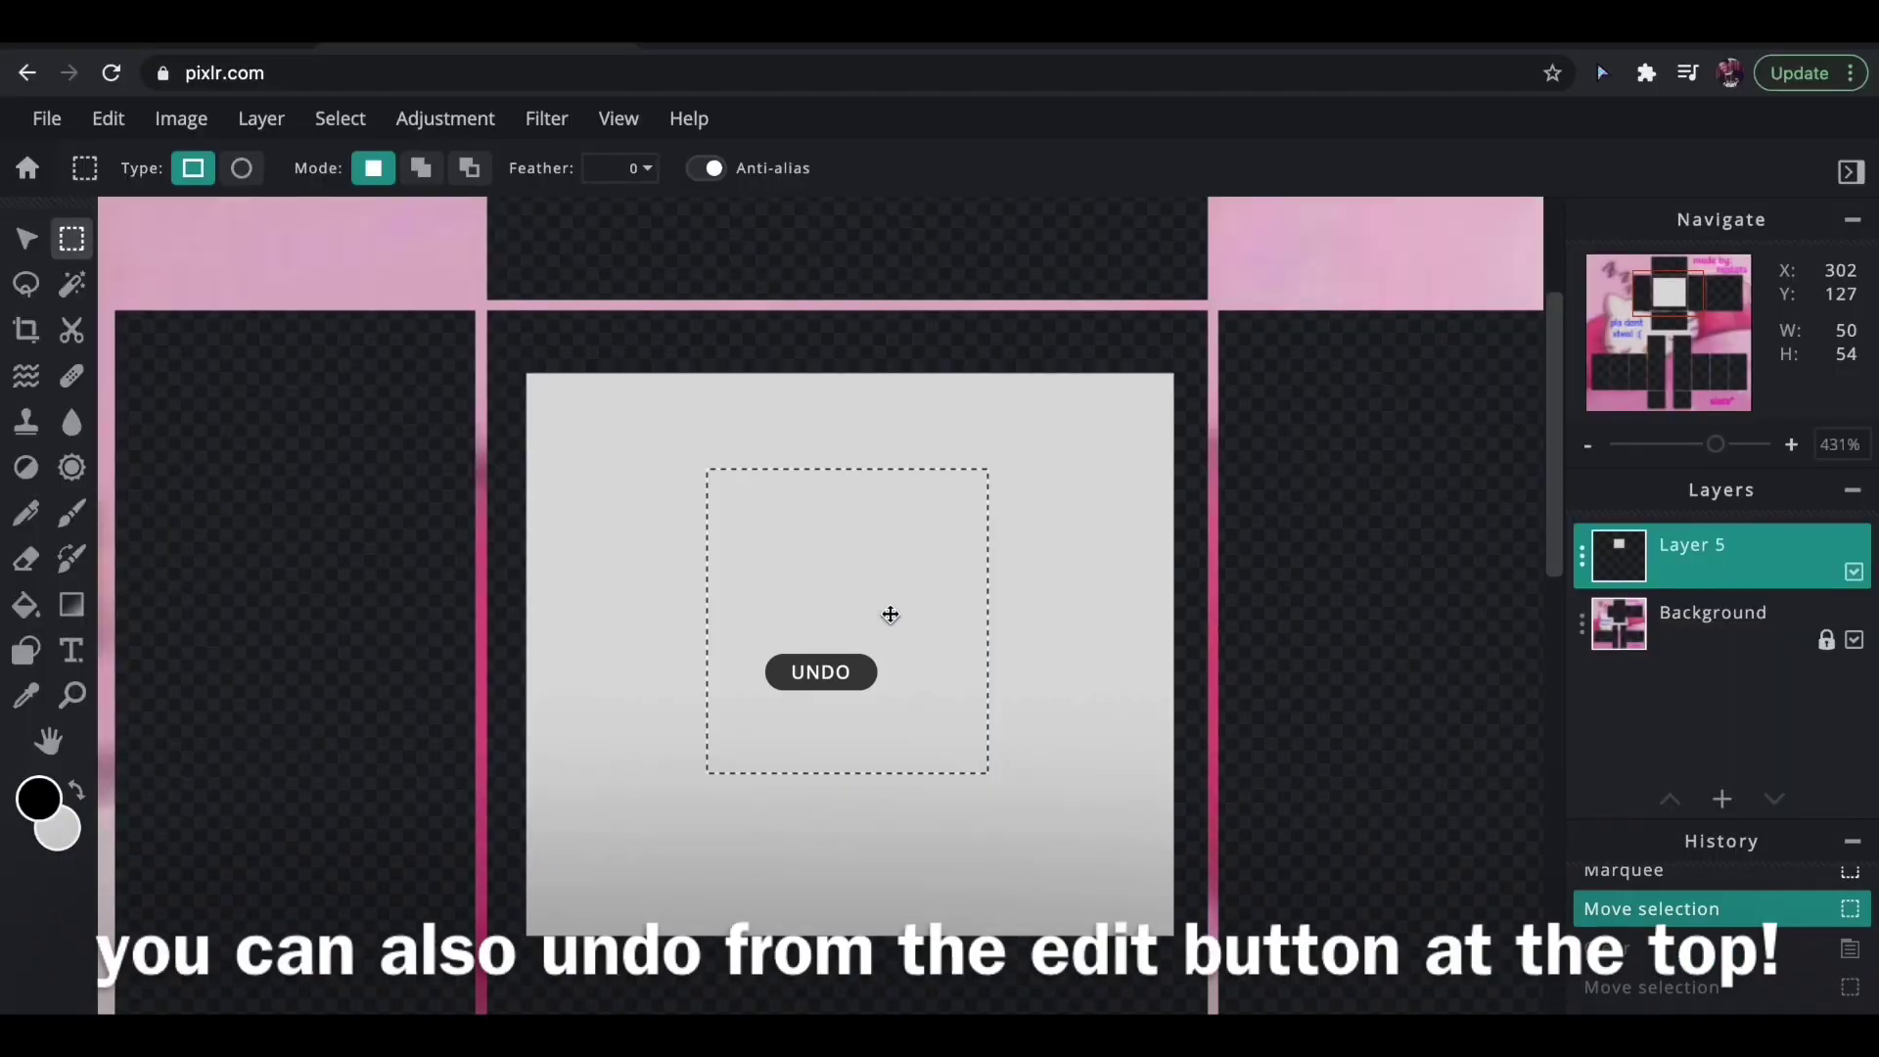
left_click(108, 118)
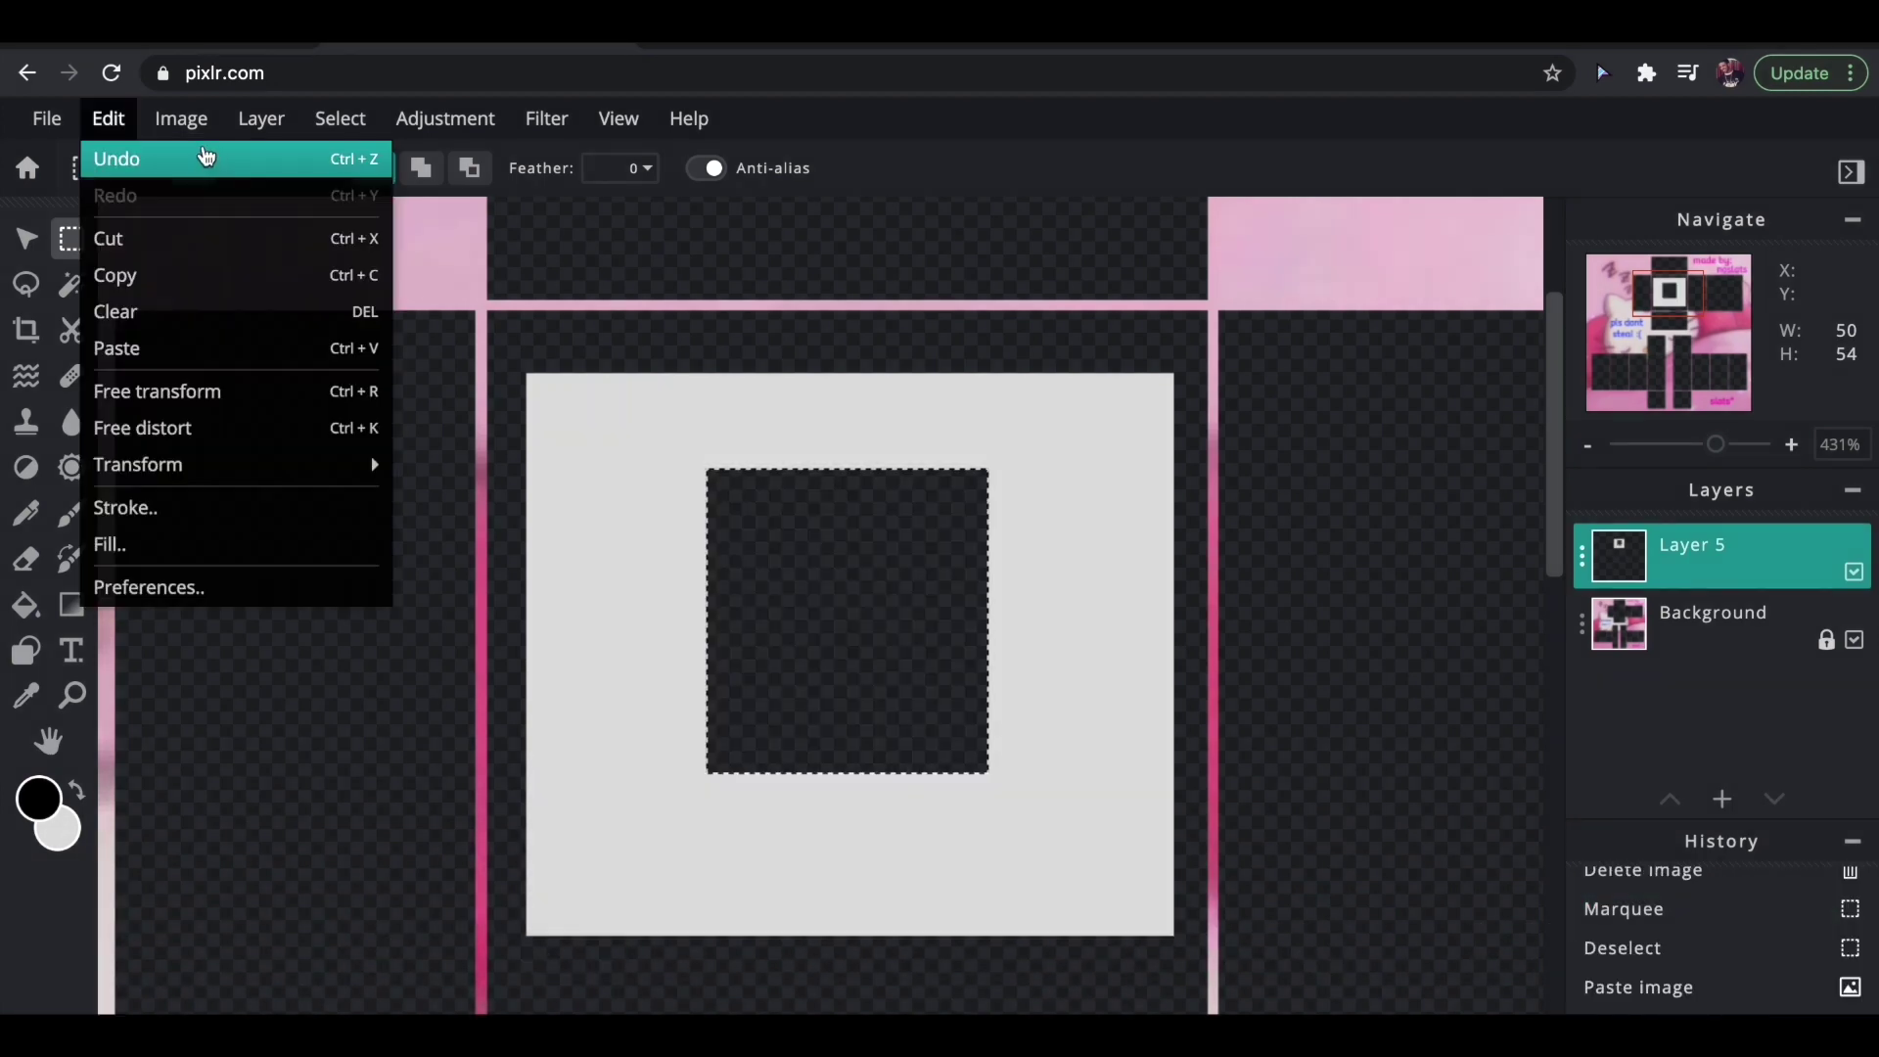
left_click(205, 159)
Duplicate Layer 5 with the grey rectangle.
left_click(261, 119)
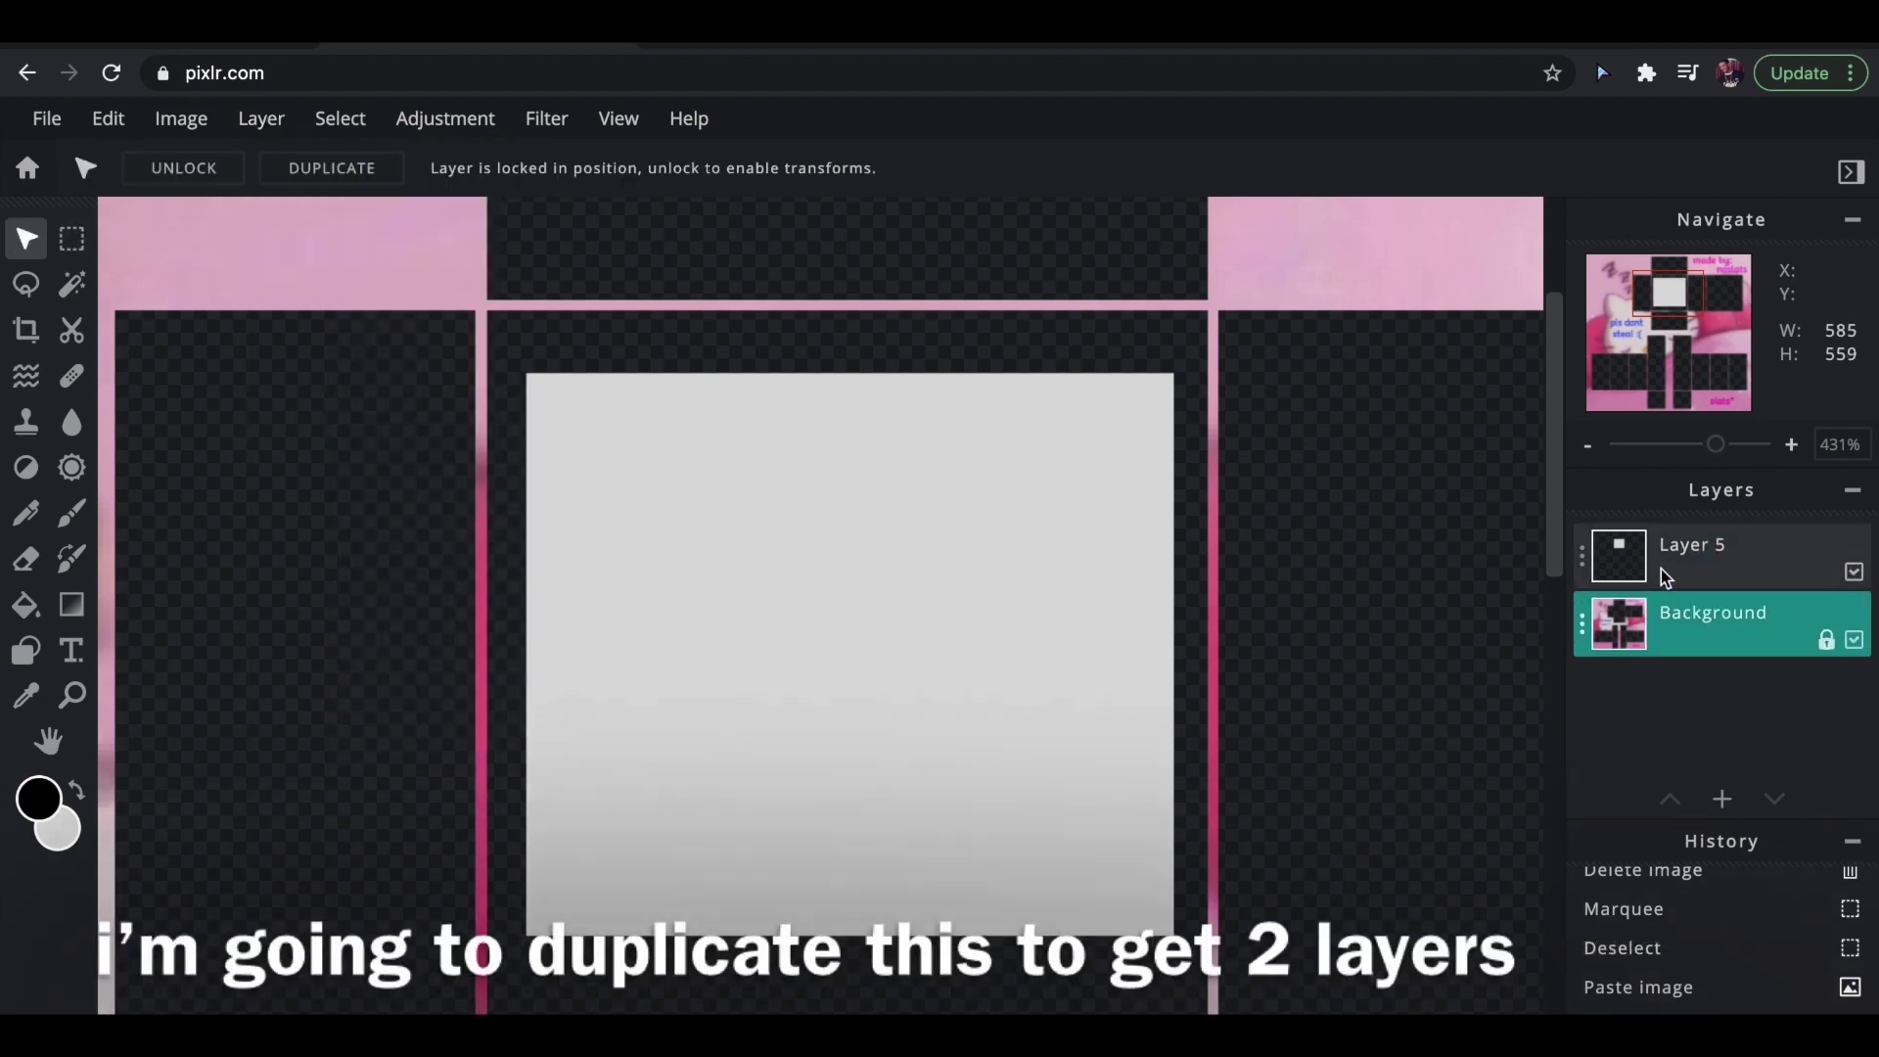
left_click(1678, 567)
left_click(1169, 181)
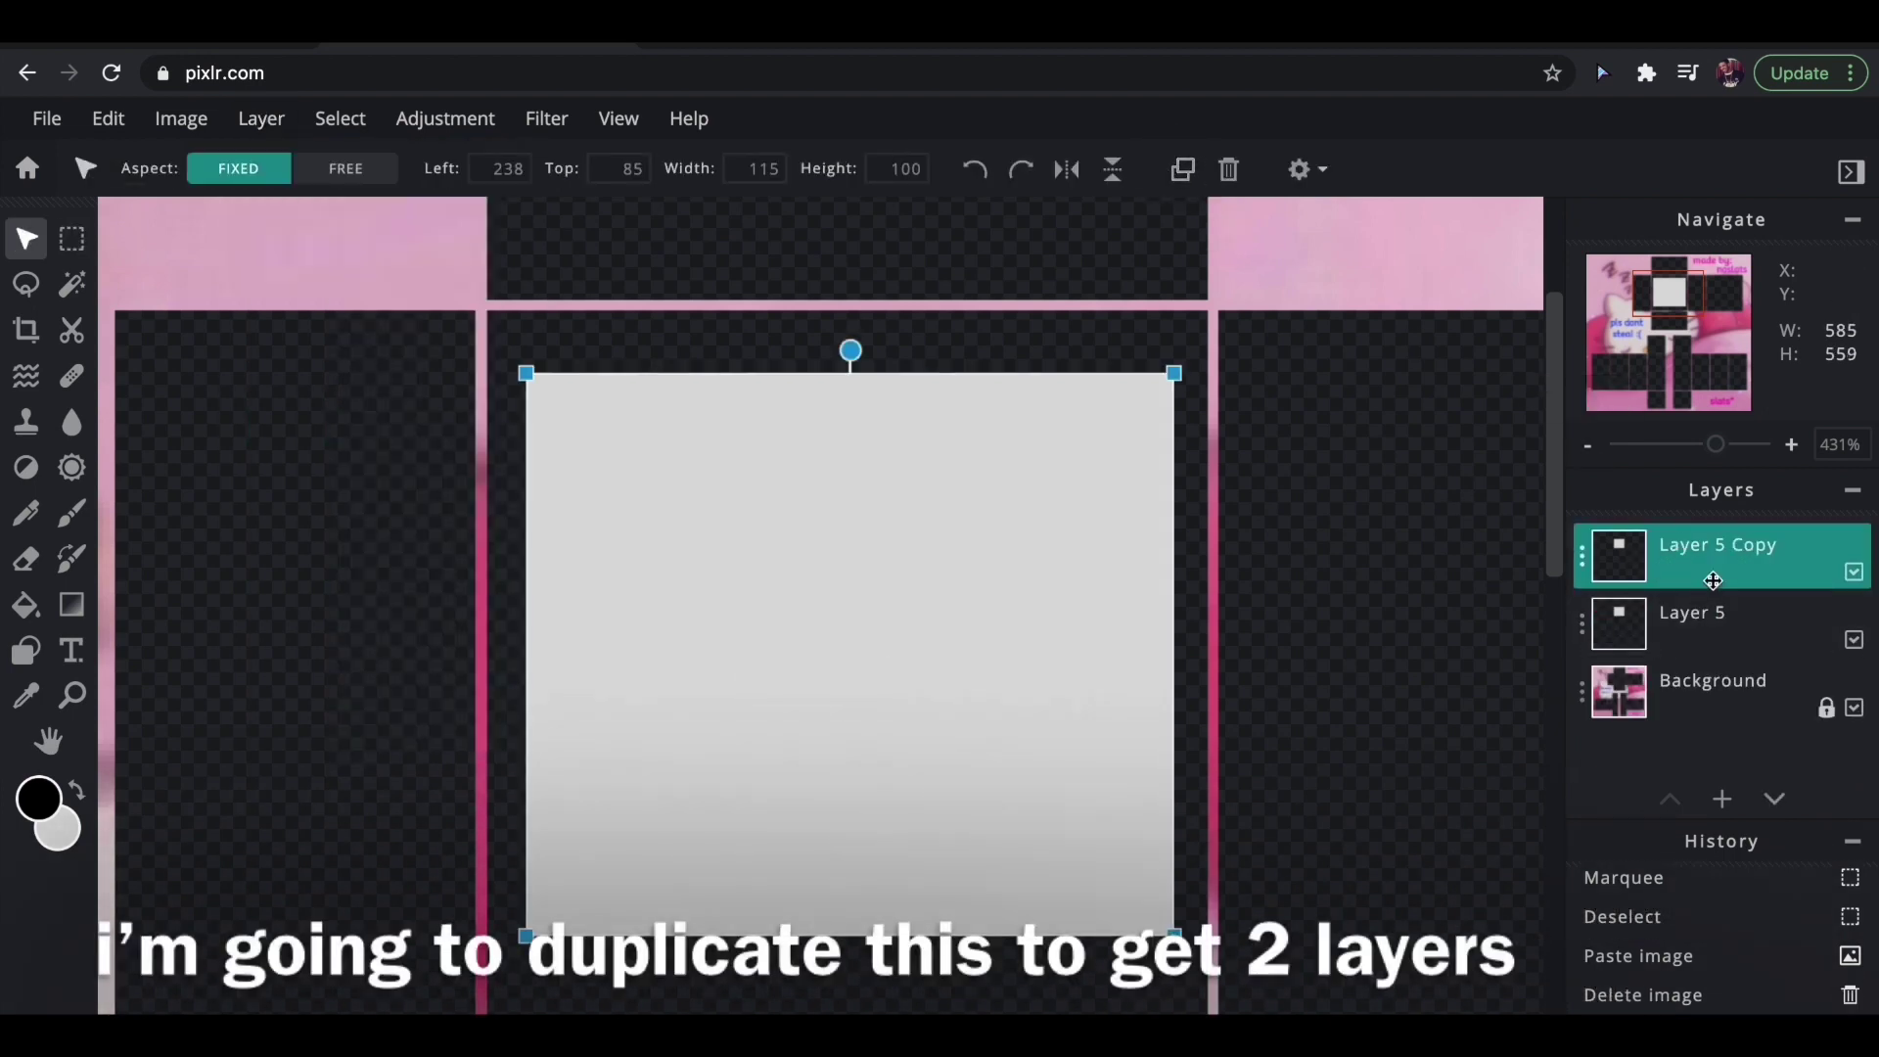
Merge Layer 5 Copy with the layer beneath it and undo the merge.
left_click(1693, 614)
left_click(1714, 577)
left_click(1692, 615)
left_click(1614, 570)
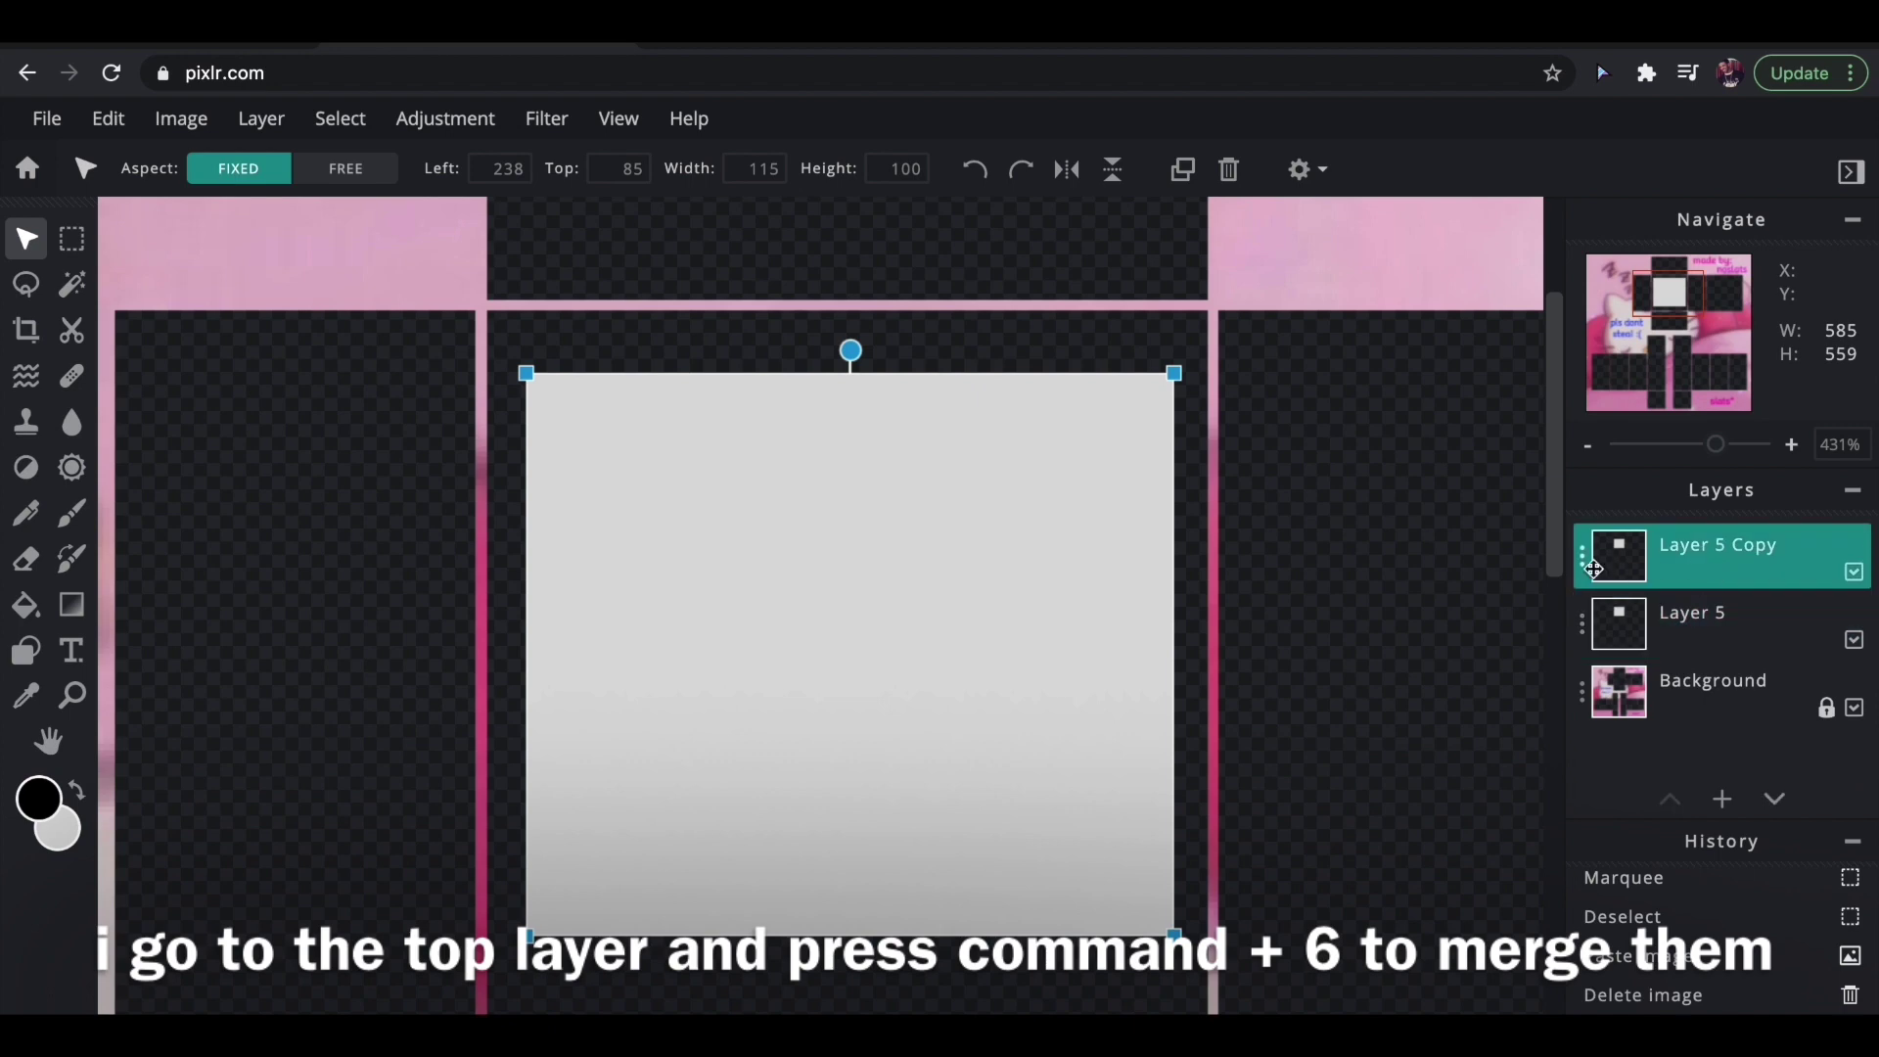
key("ctrl+e")
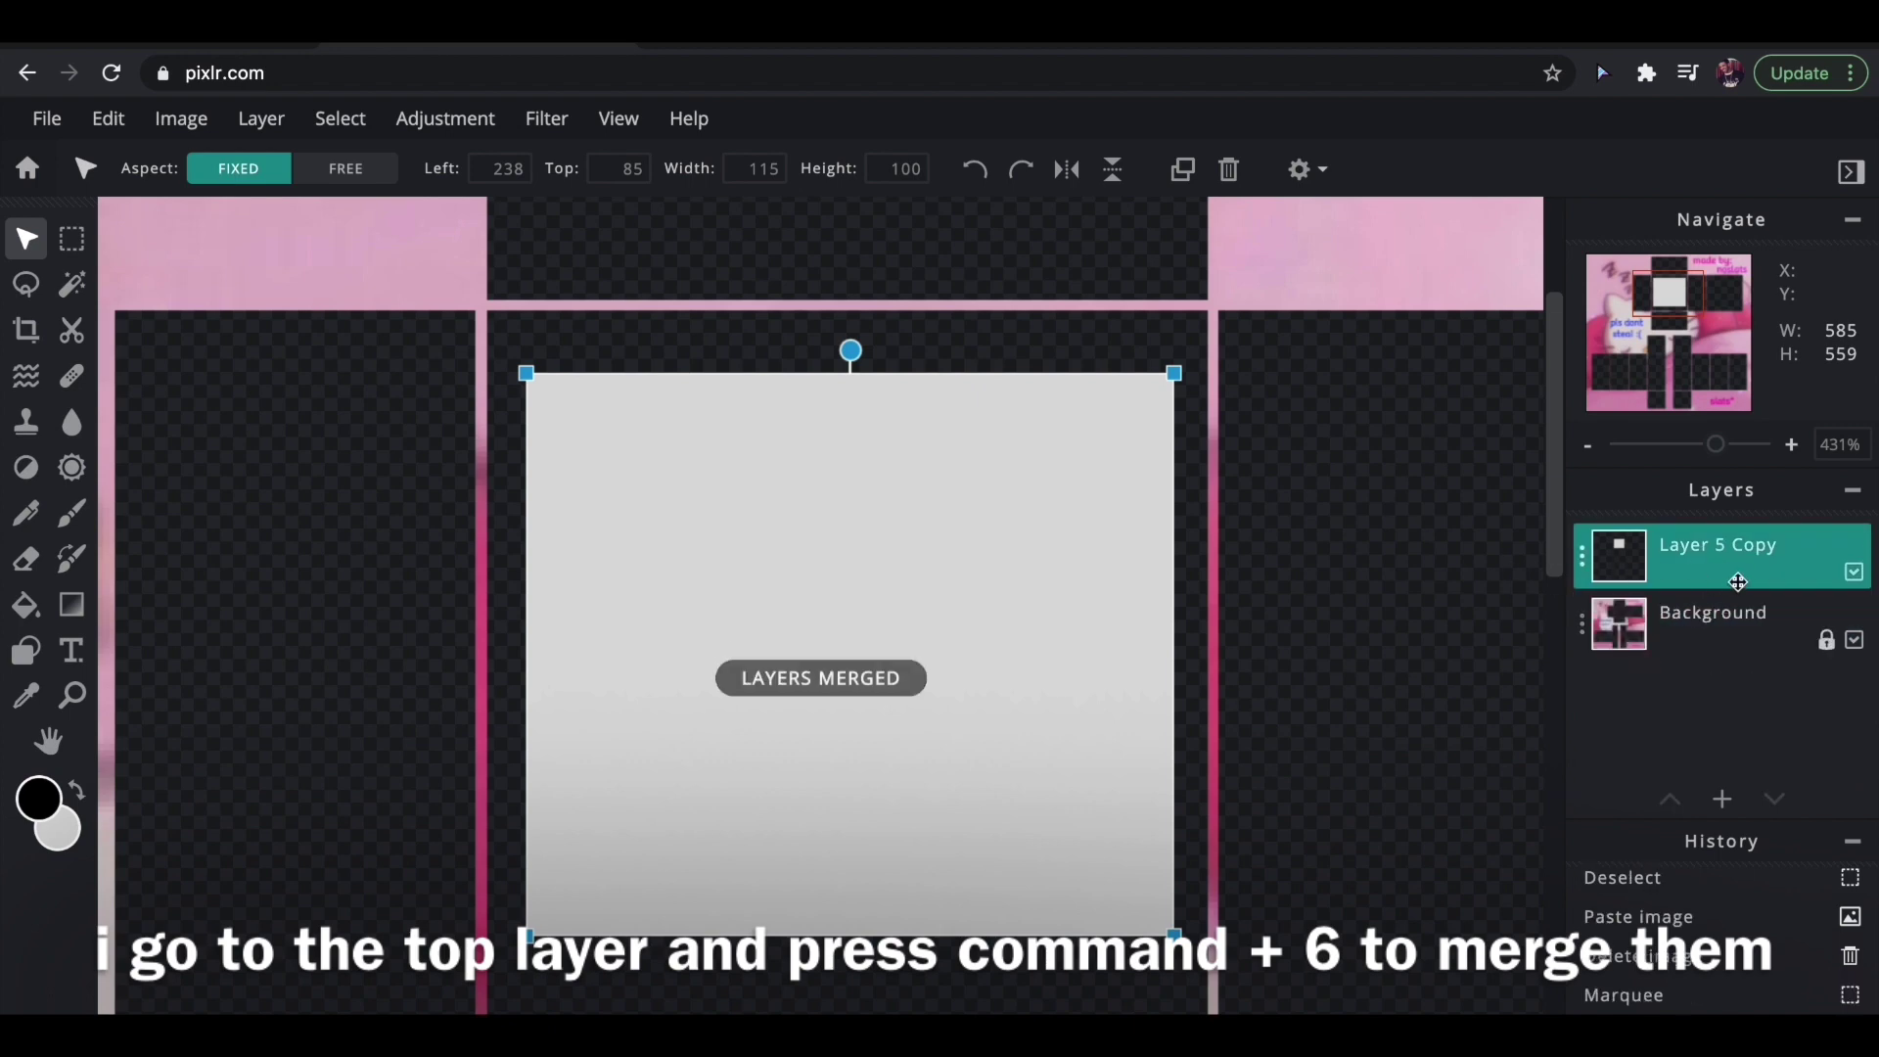
key("ctrl+z")
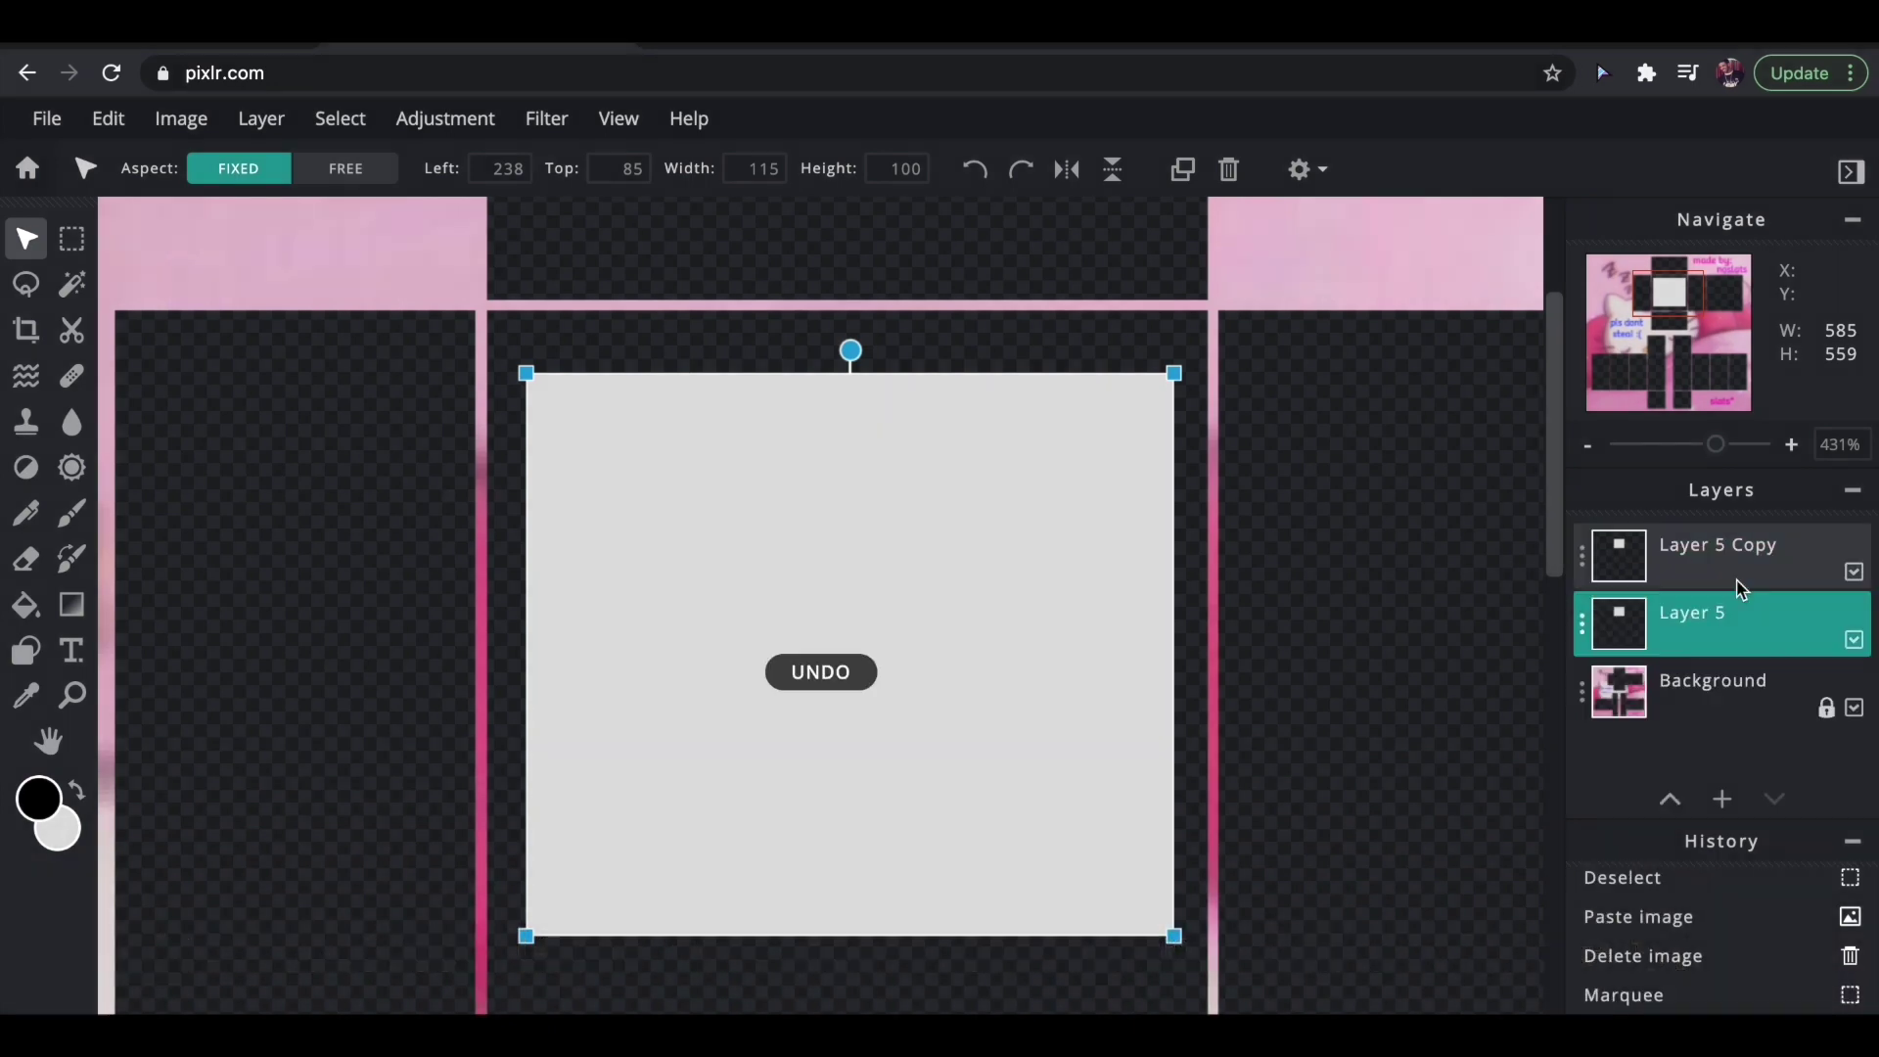
Select Layer 5 Copy and merge it down into Layer 5.
left_click(1738, 582)
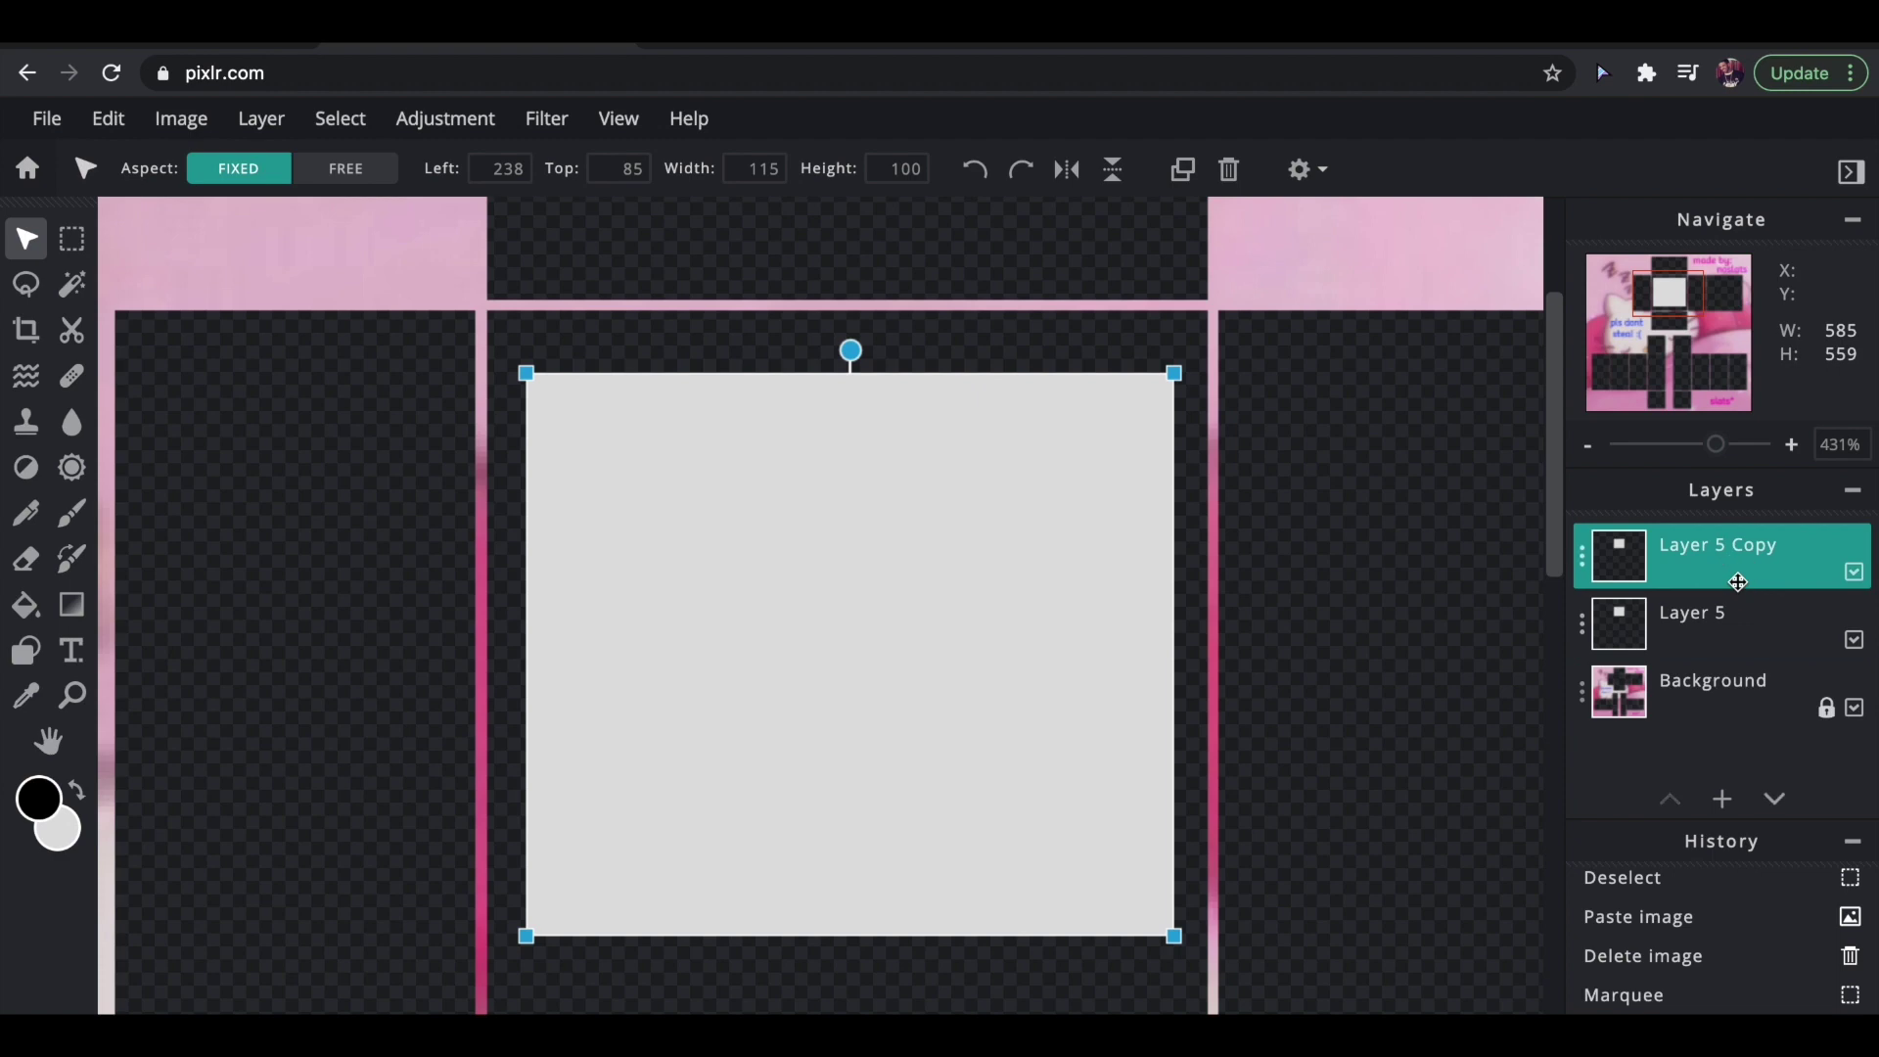
left_click(110, 121)
mouse_move(257, 120)
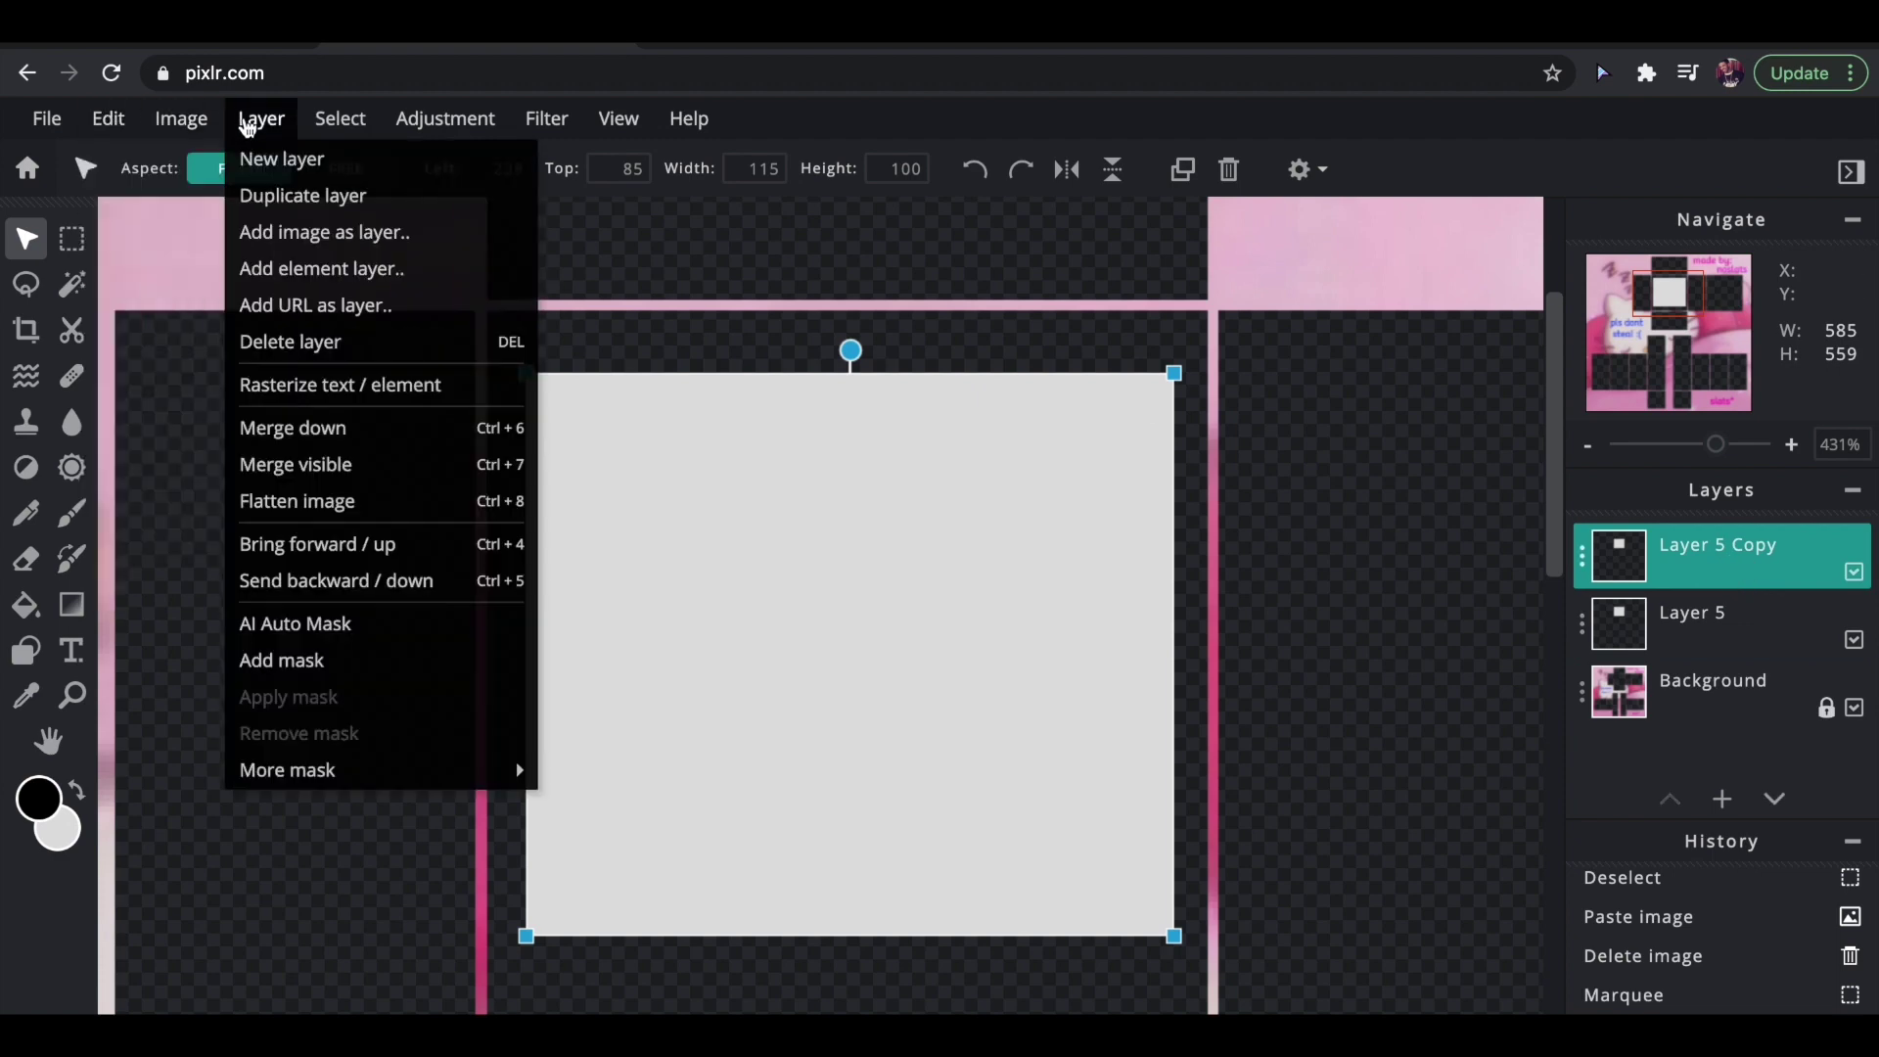
left_click(321, 426)
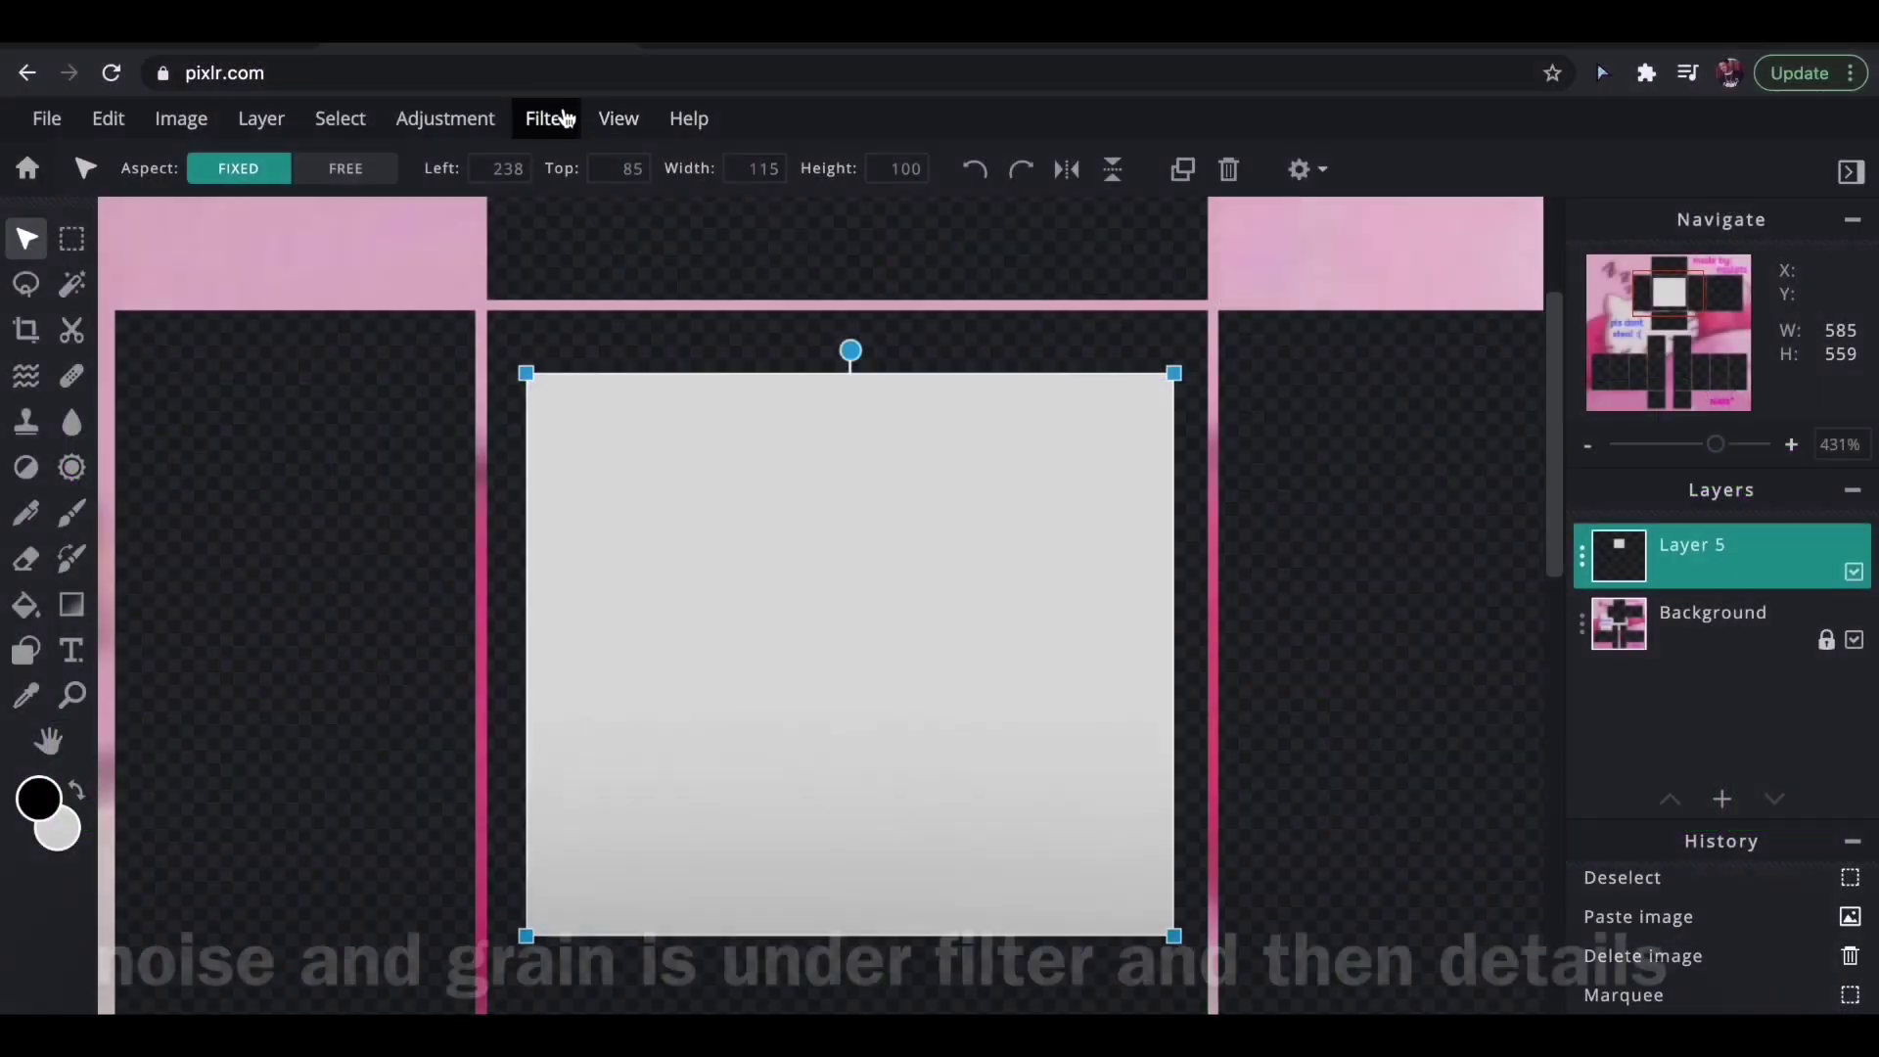
Apply the Add noise filter with an amount of 2 to the grey rectangle and undo it.
left_click(562, 119)
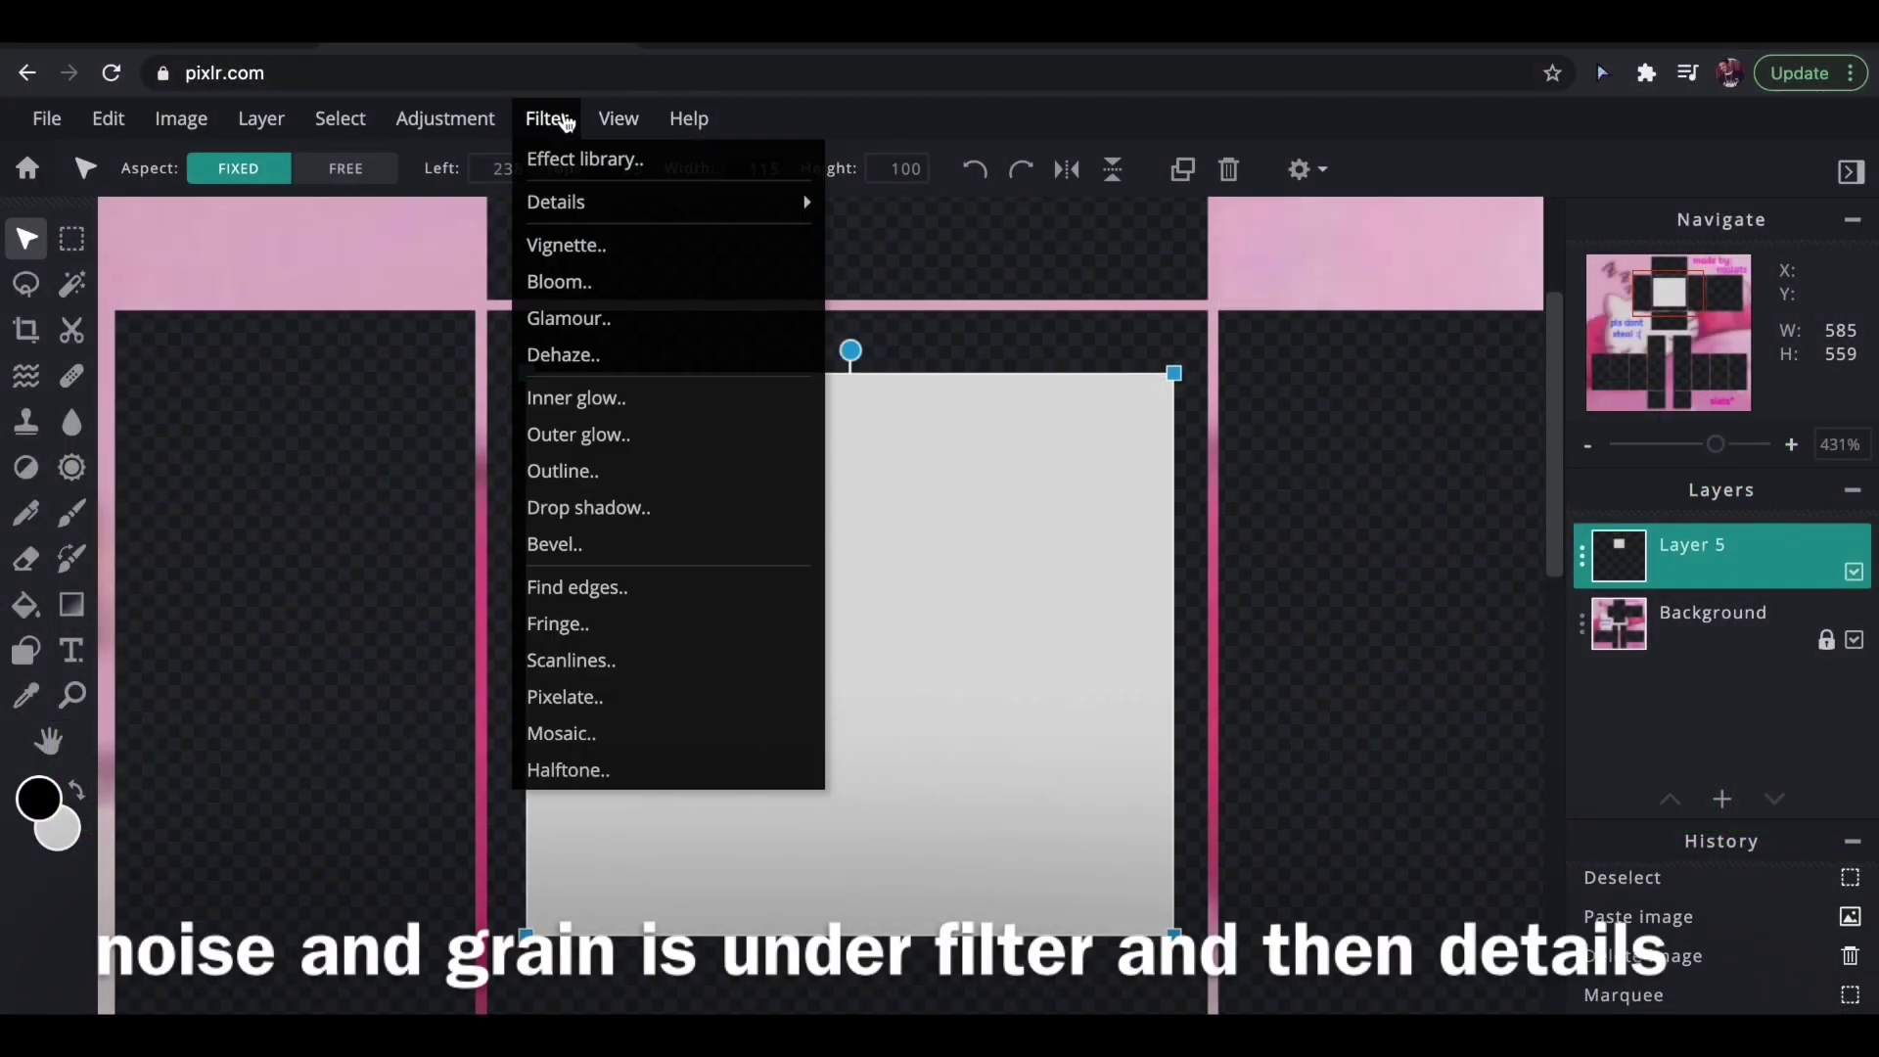
mouse_move(592, 211)
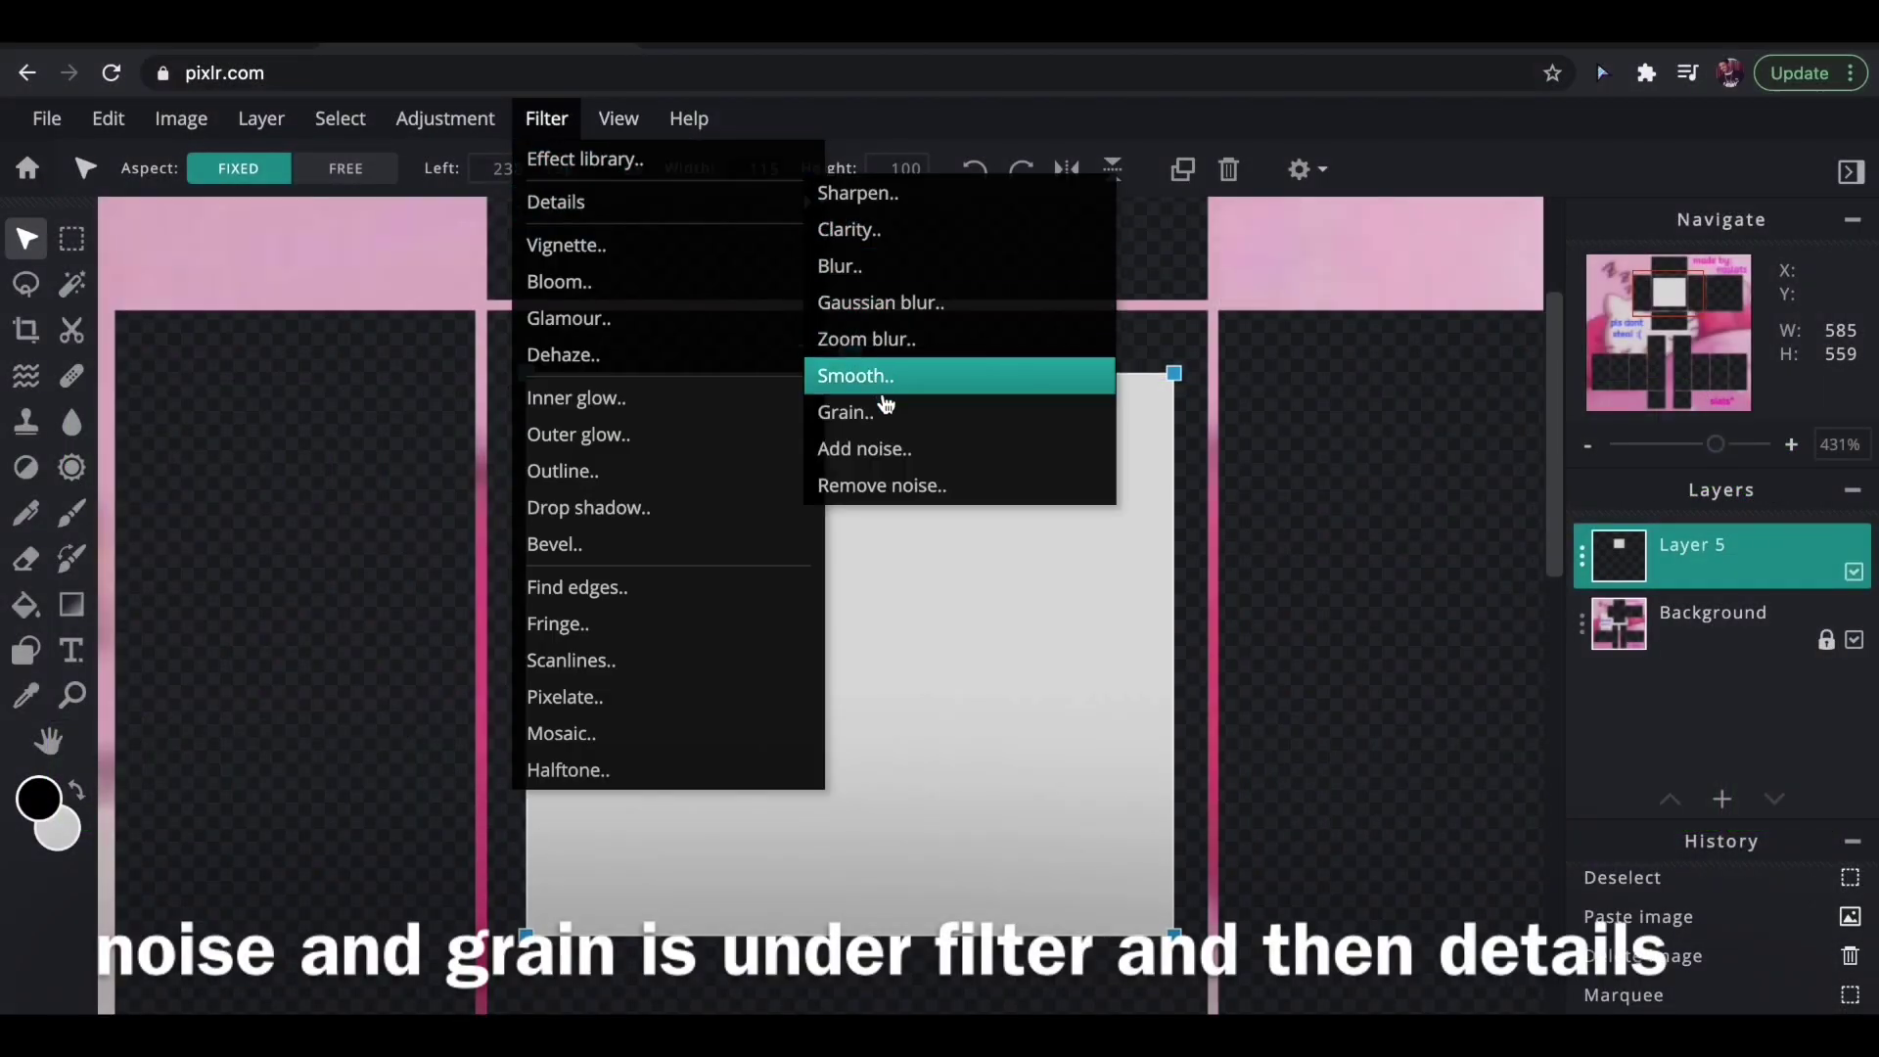
left_click(881, 448)
mouse_move(1073, 789)
left_mouse_down()
mouse_move(1125, 791)
mouse_move(1082, 793)
left_mouse_up()
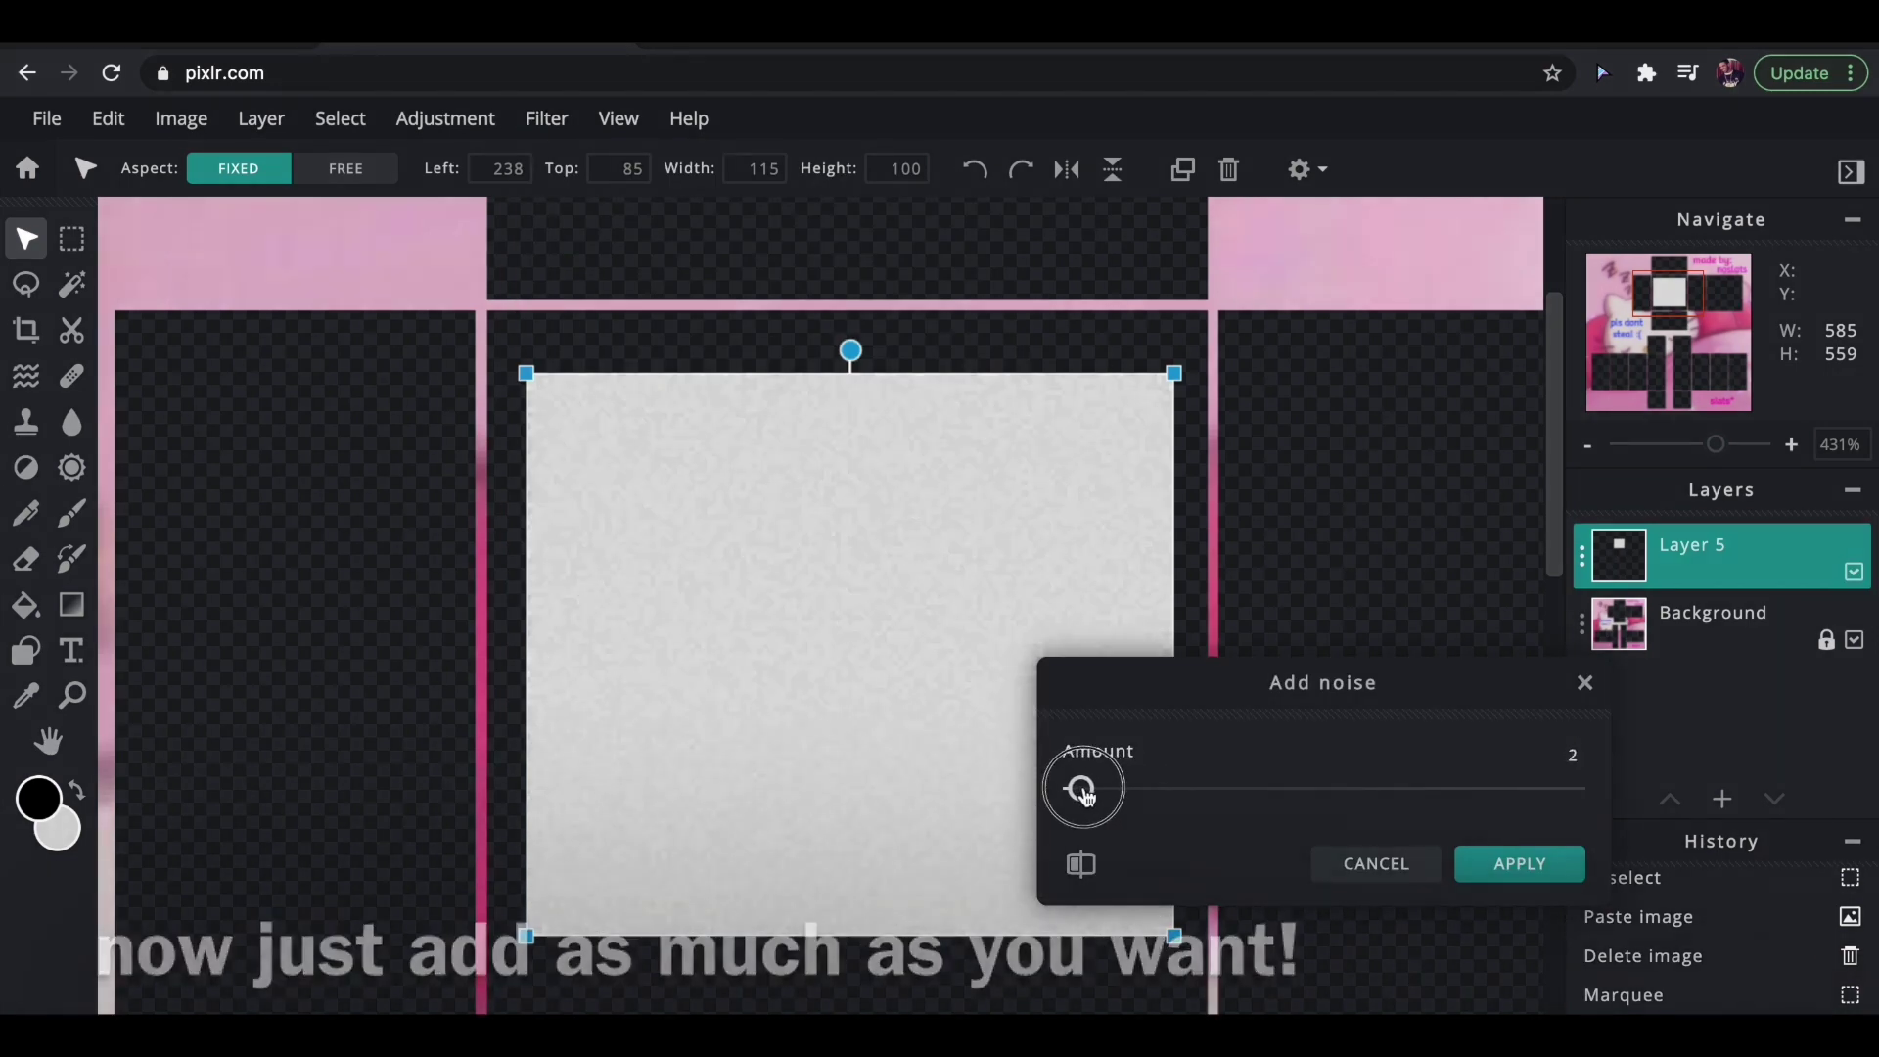
left_click(1488, 865)
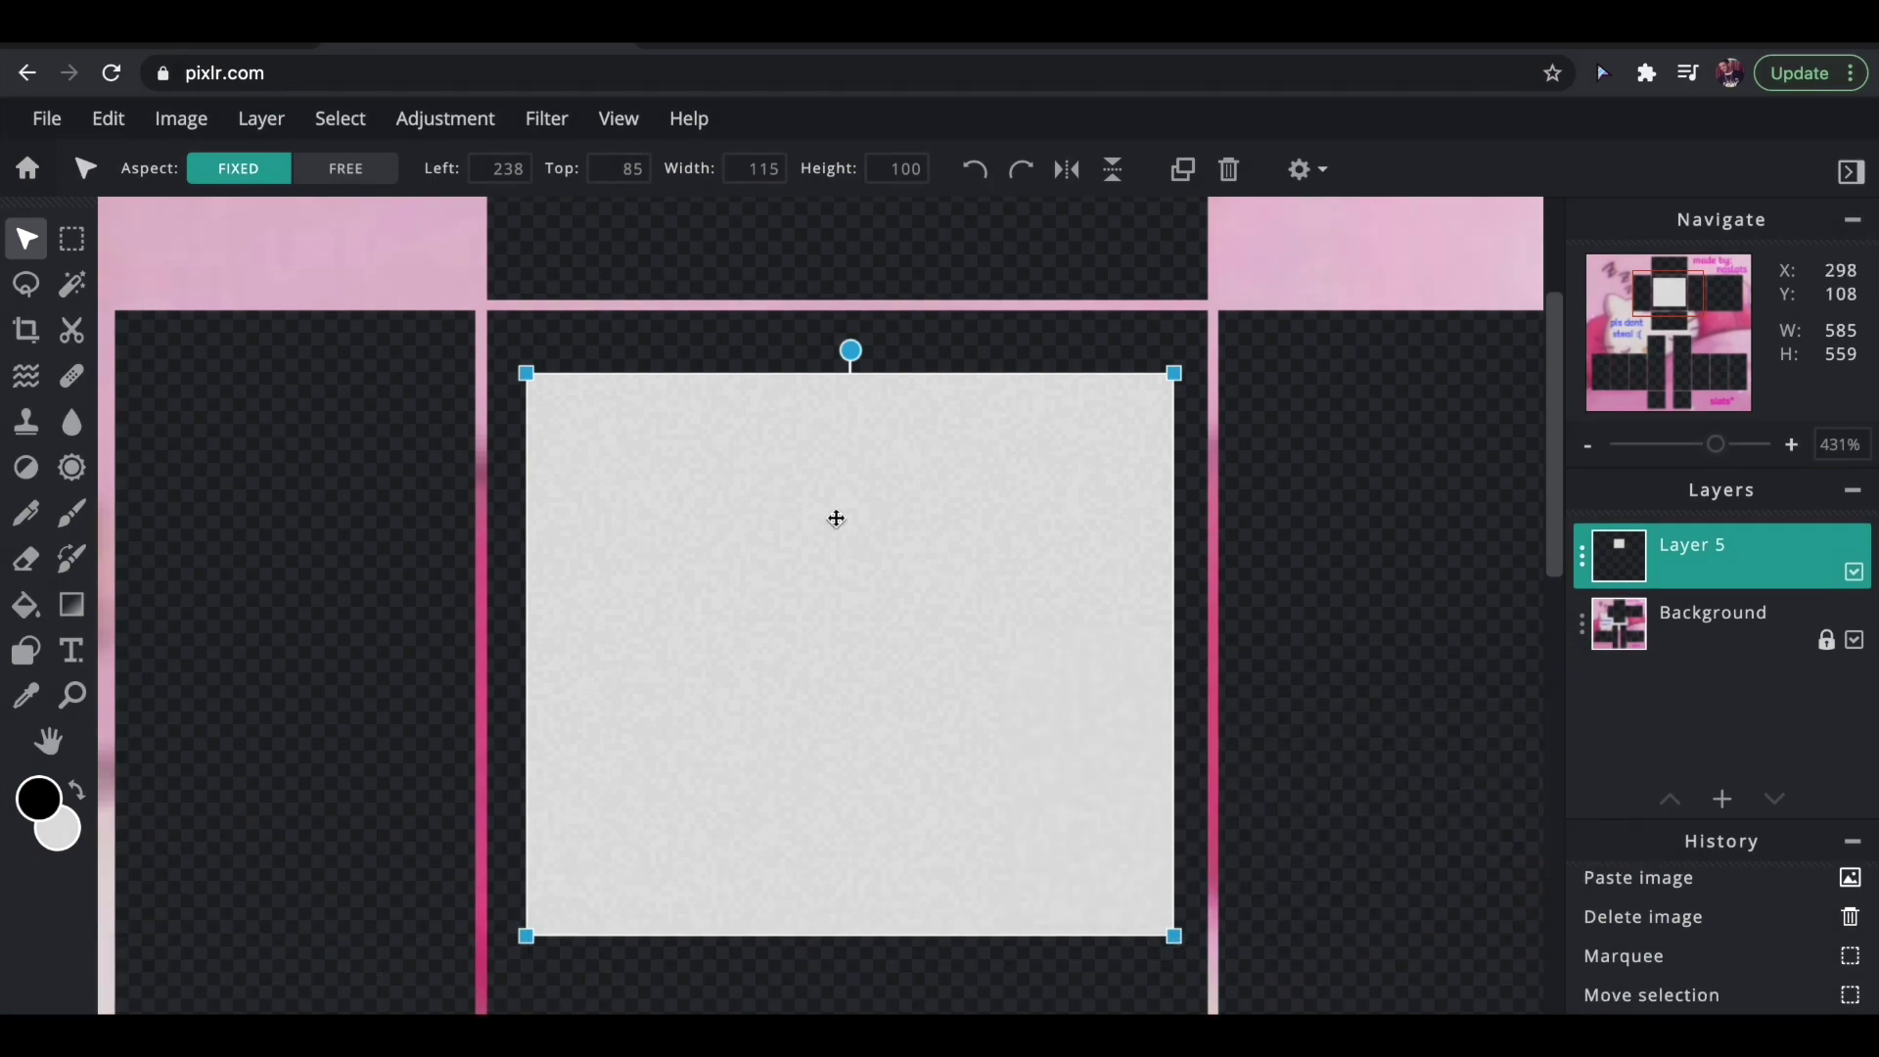
key("ctrl+z")
Try the Grain filter on the grey rectangle with an increased amount.
left_click(547, 120)
mouse_move(587, 198)
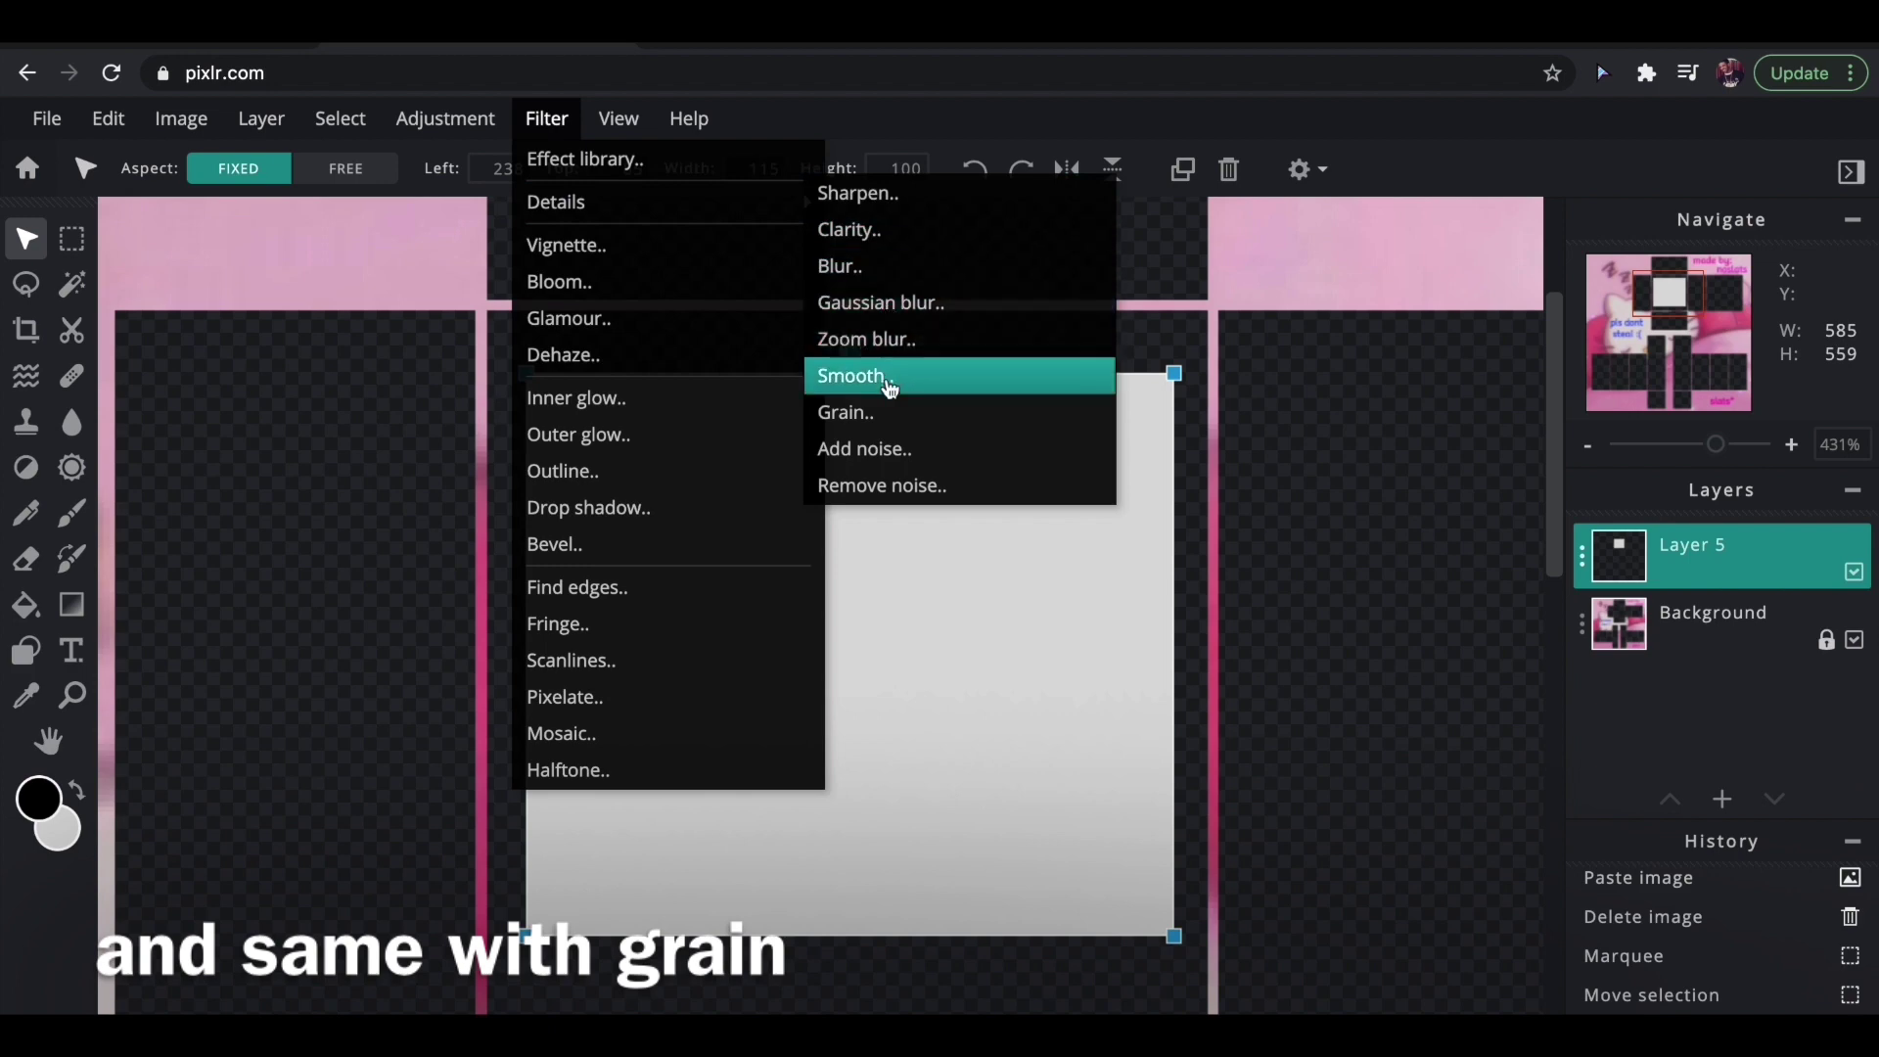
left_click(888, 416)
left_click_drag(1081, 790, 1210, 802)
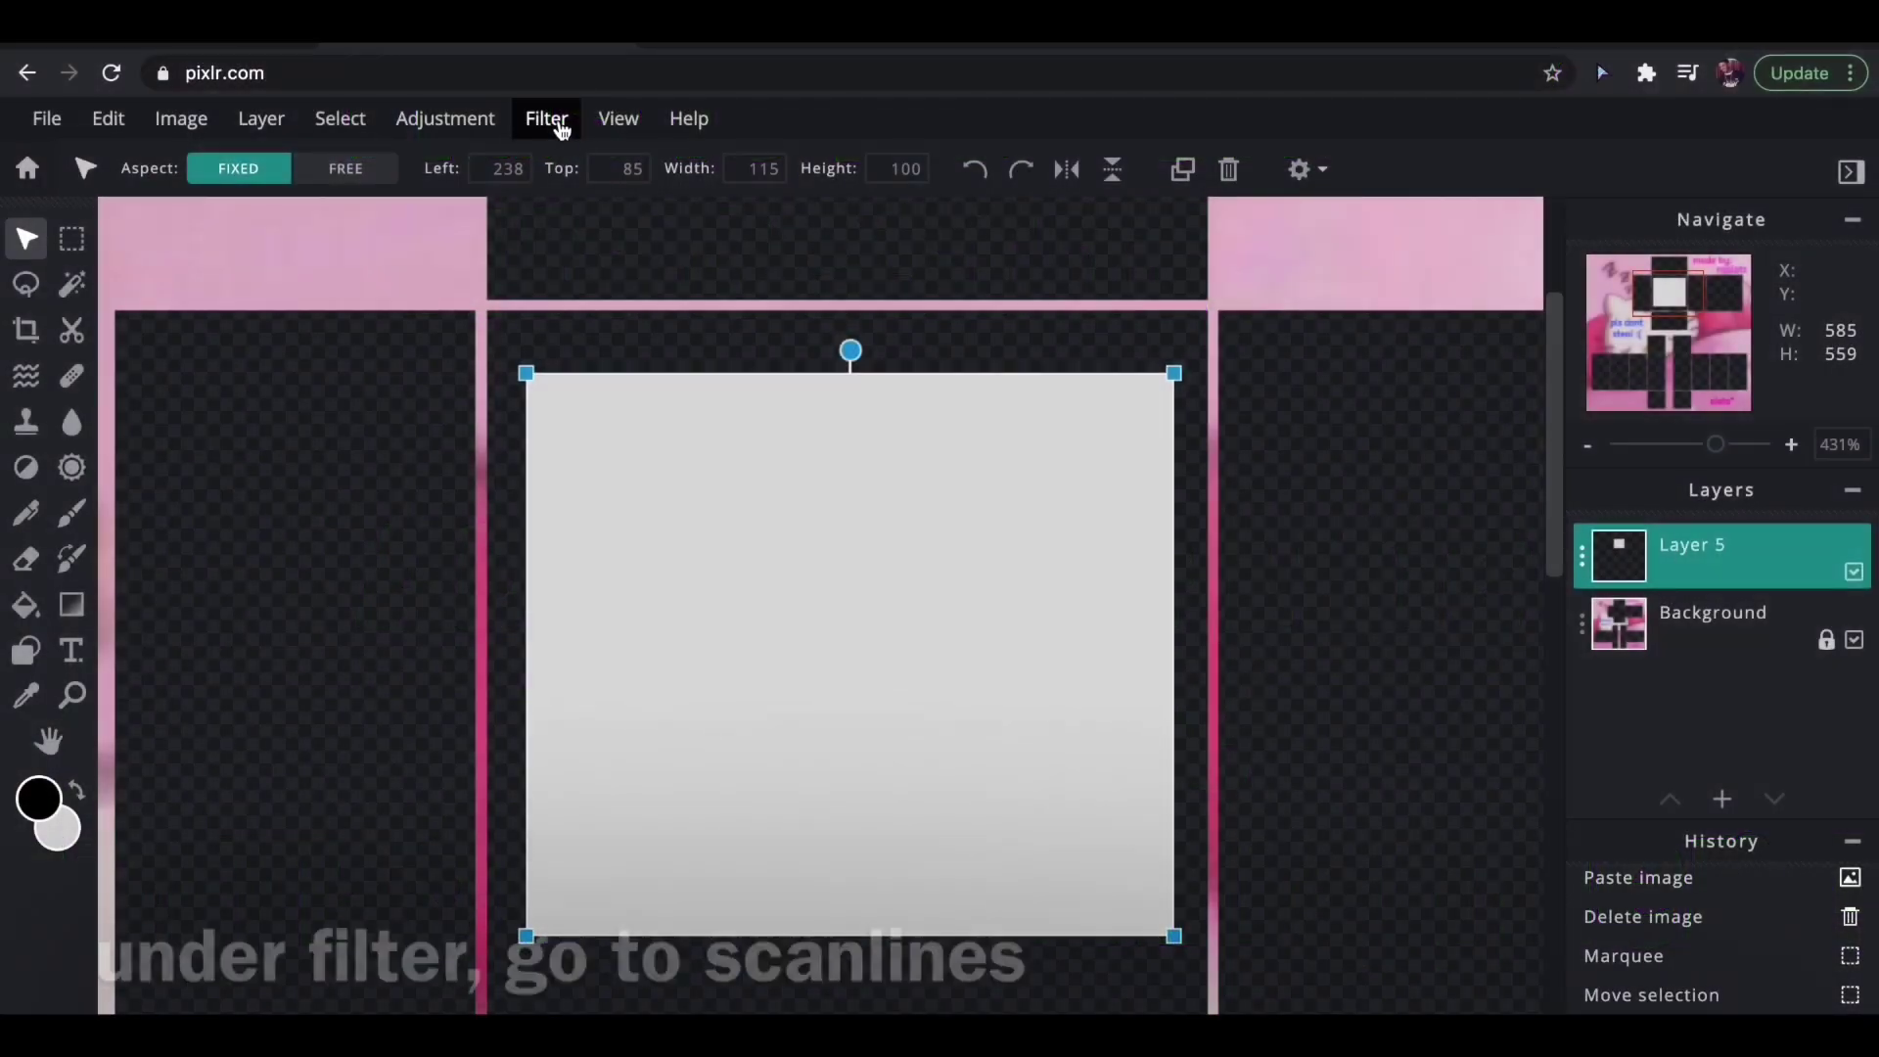
Try the Scanlines filter on the grey rectangle with Colorize off, vertical lines, the smallest size and a reduced amount.
left_click(552, 124)
left_click(655, 659)
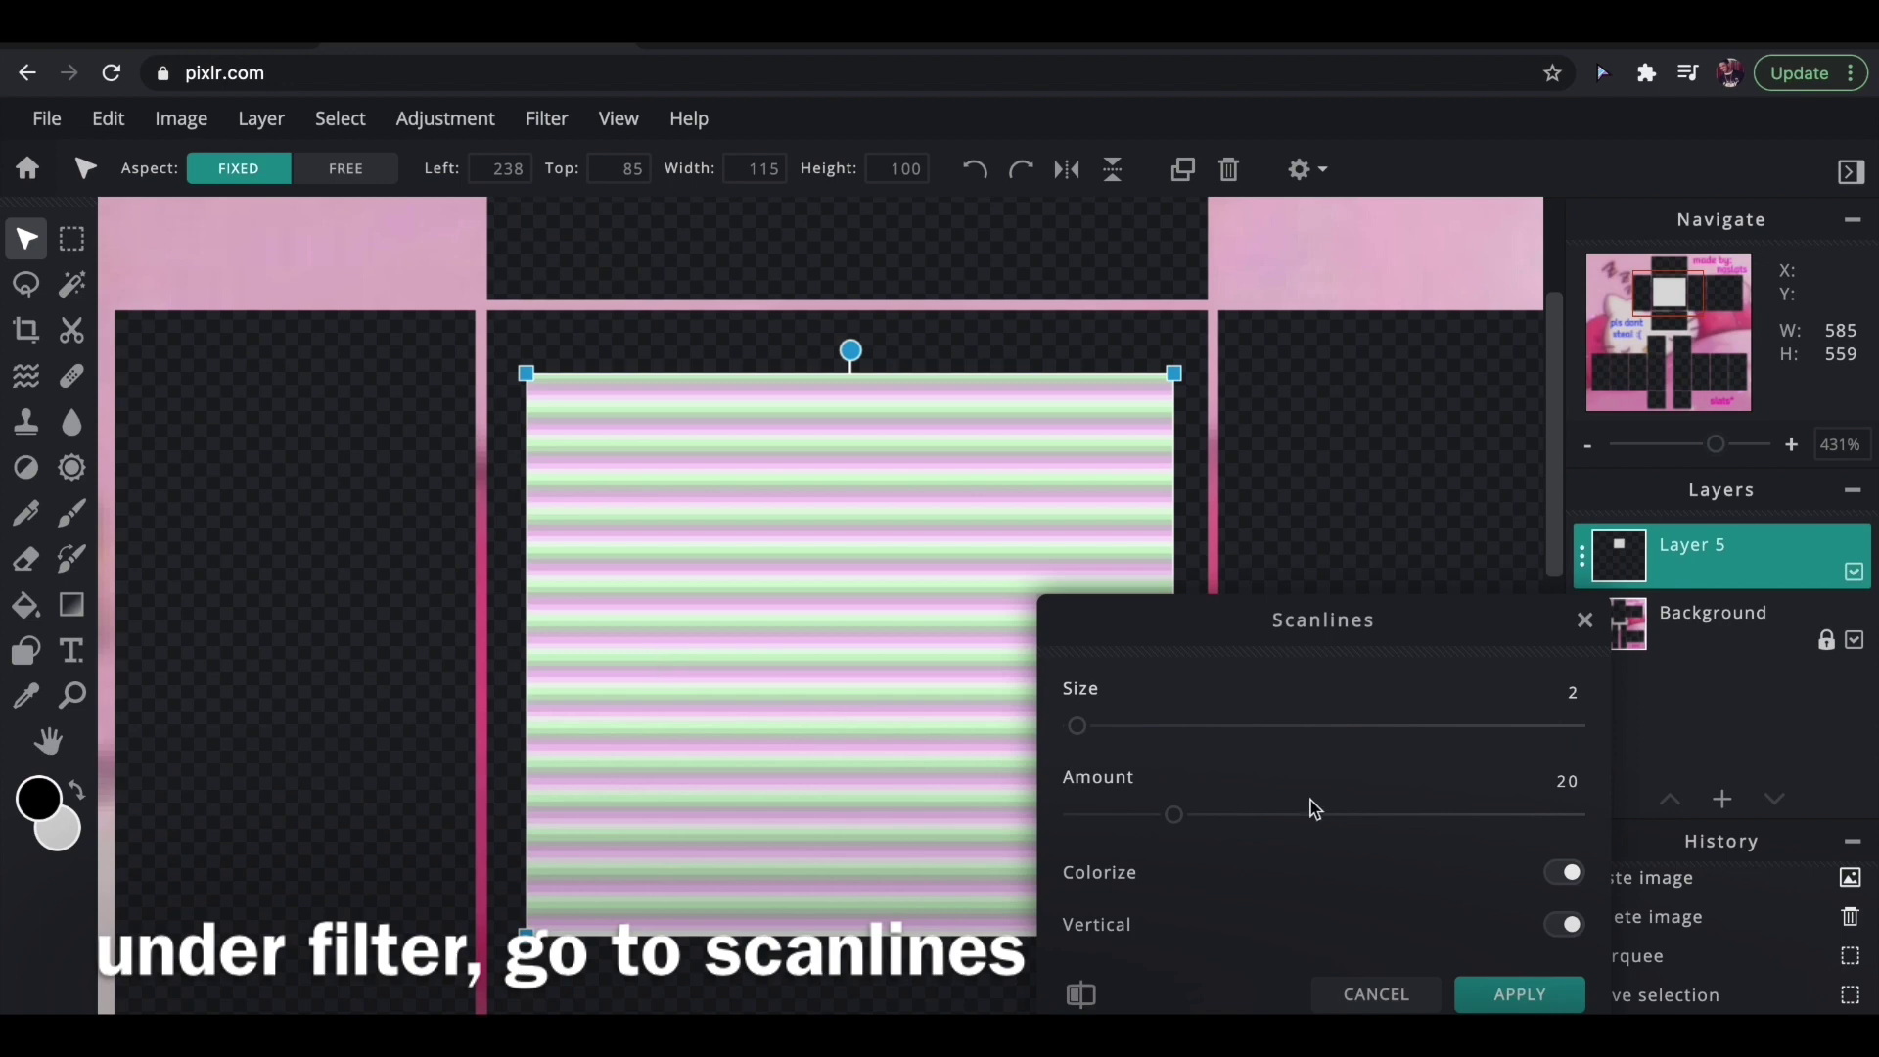
left_click(1561, 881)
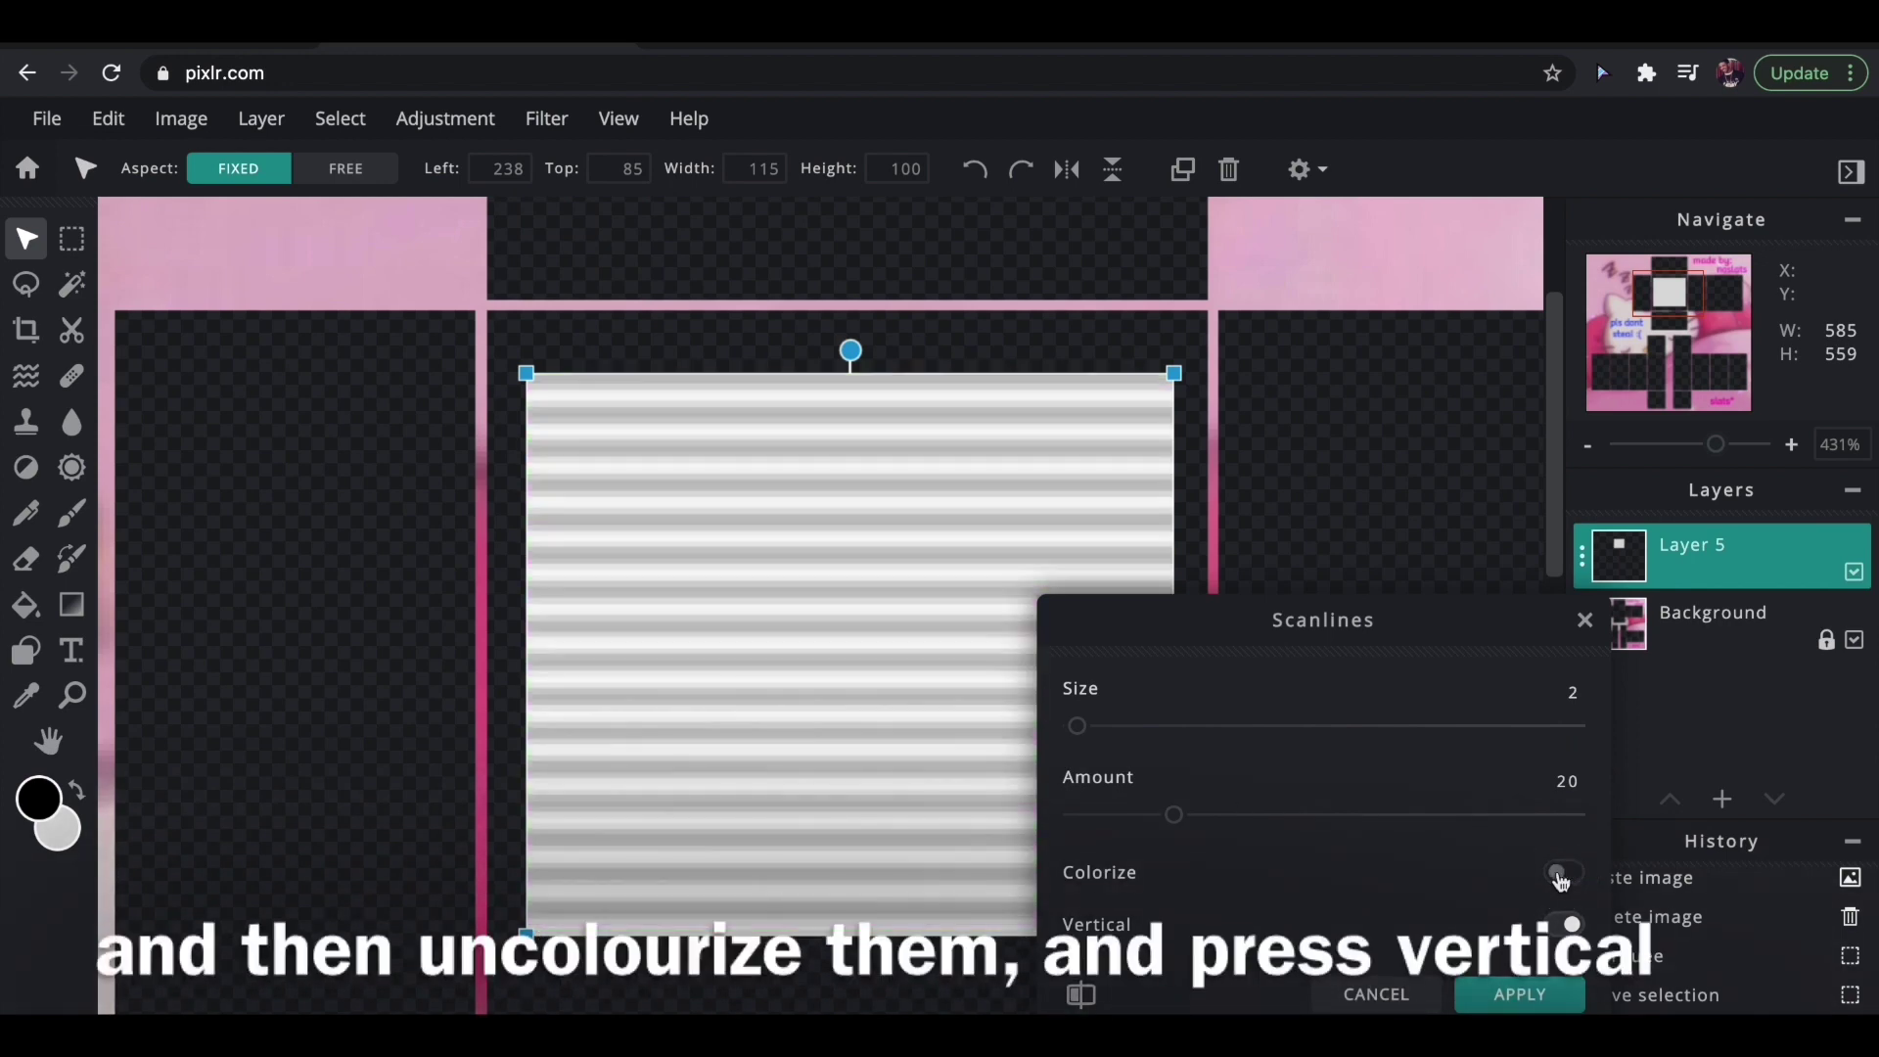
left_click(1565, 924)
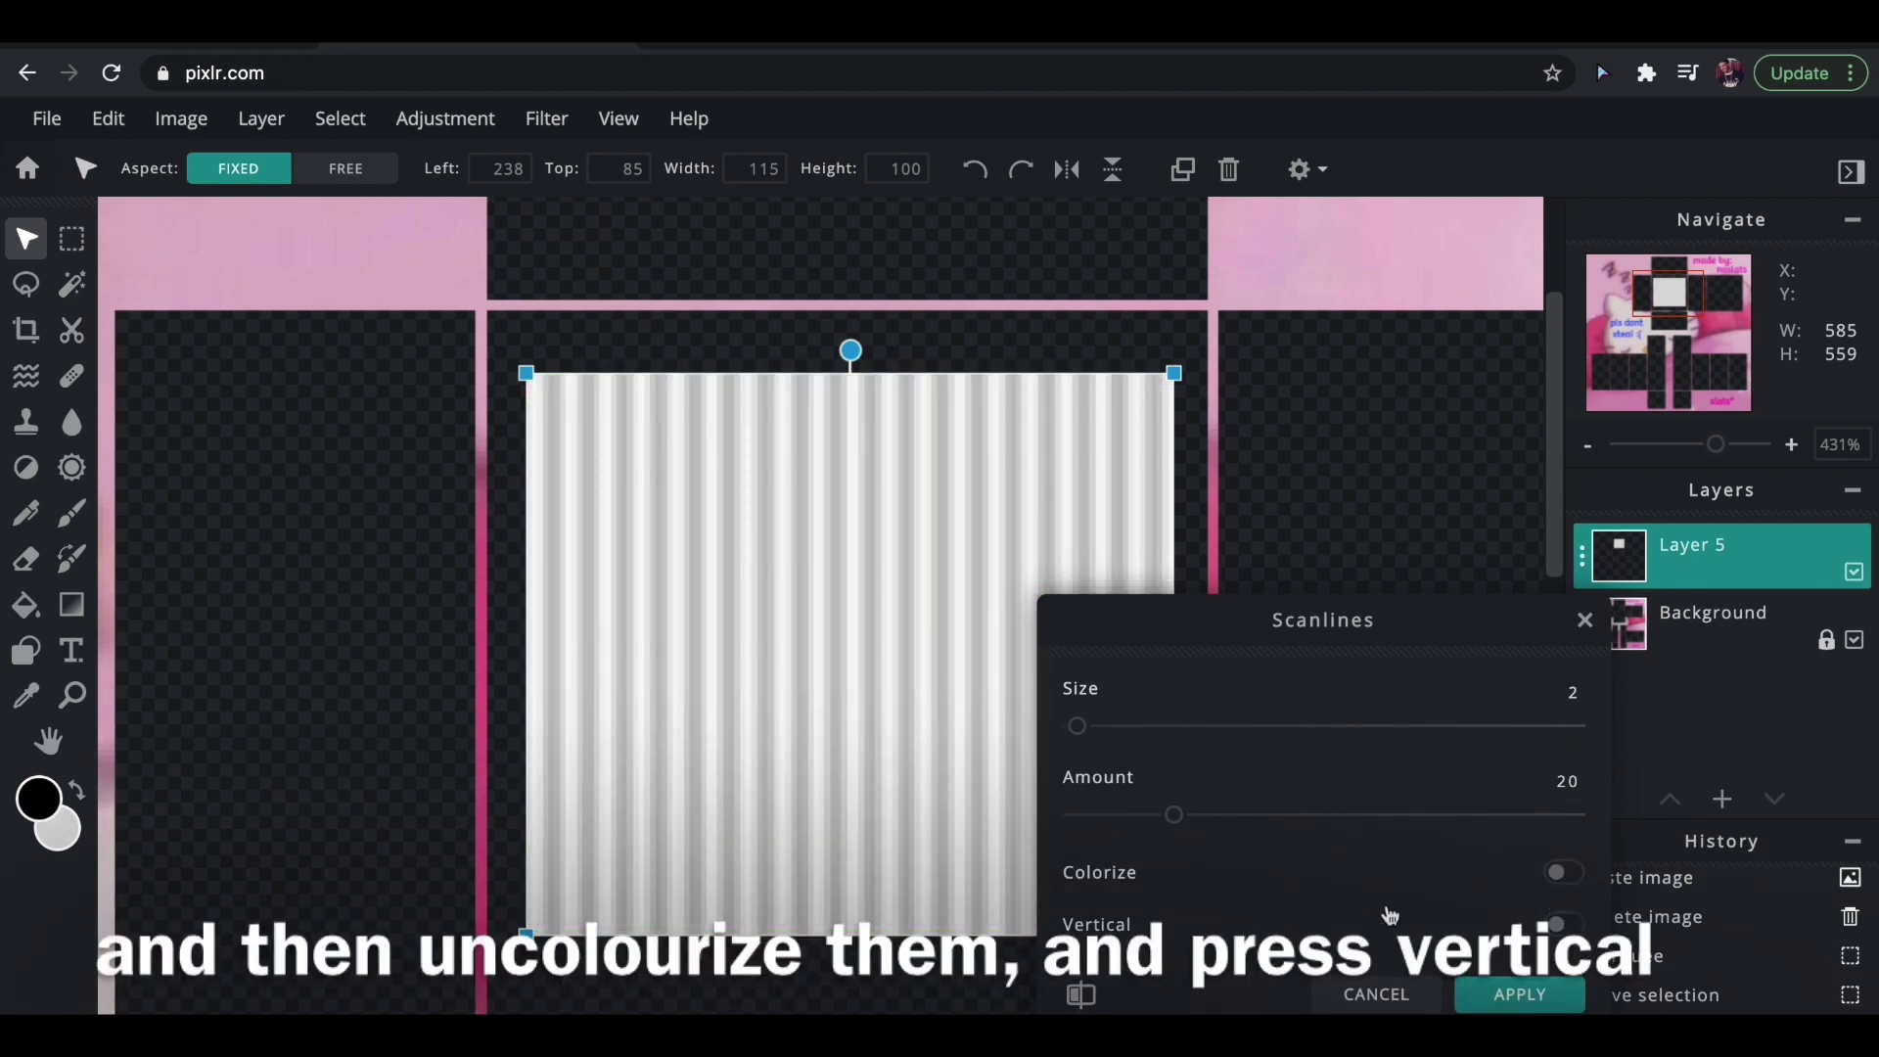
mouse_move(1077, 725)
left_mouse_down()
mouse_move(1177, 724)
mouse_move(1073, 725)
left_mouse_up()
left_click_drag(1171, 814, 1091, 820)
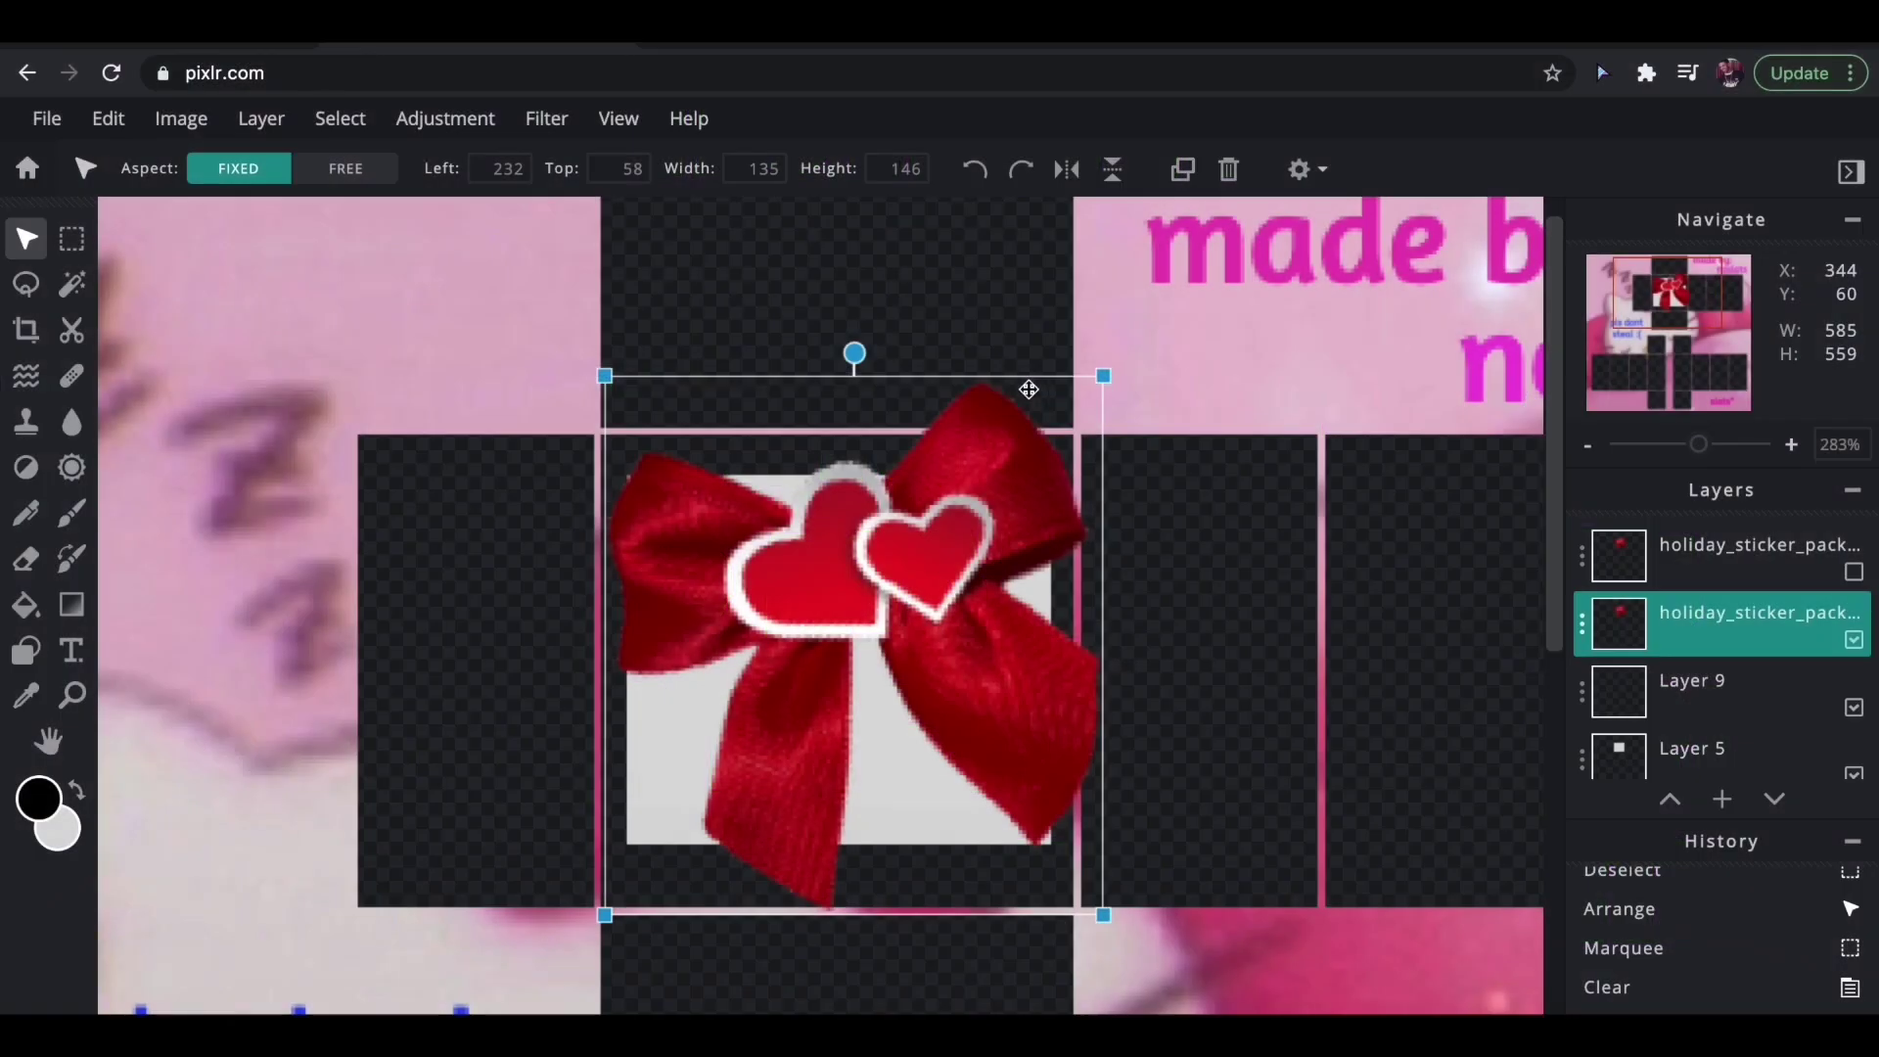
Shrink the red bow sticker over the grey rectangle to about 18 by 19 pixels.
left_click_drag(1103, 375, 835, 595)
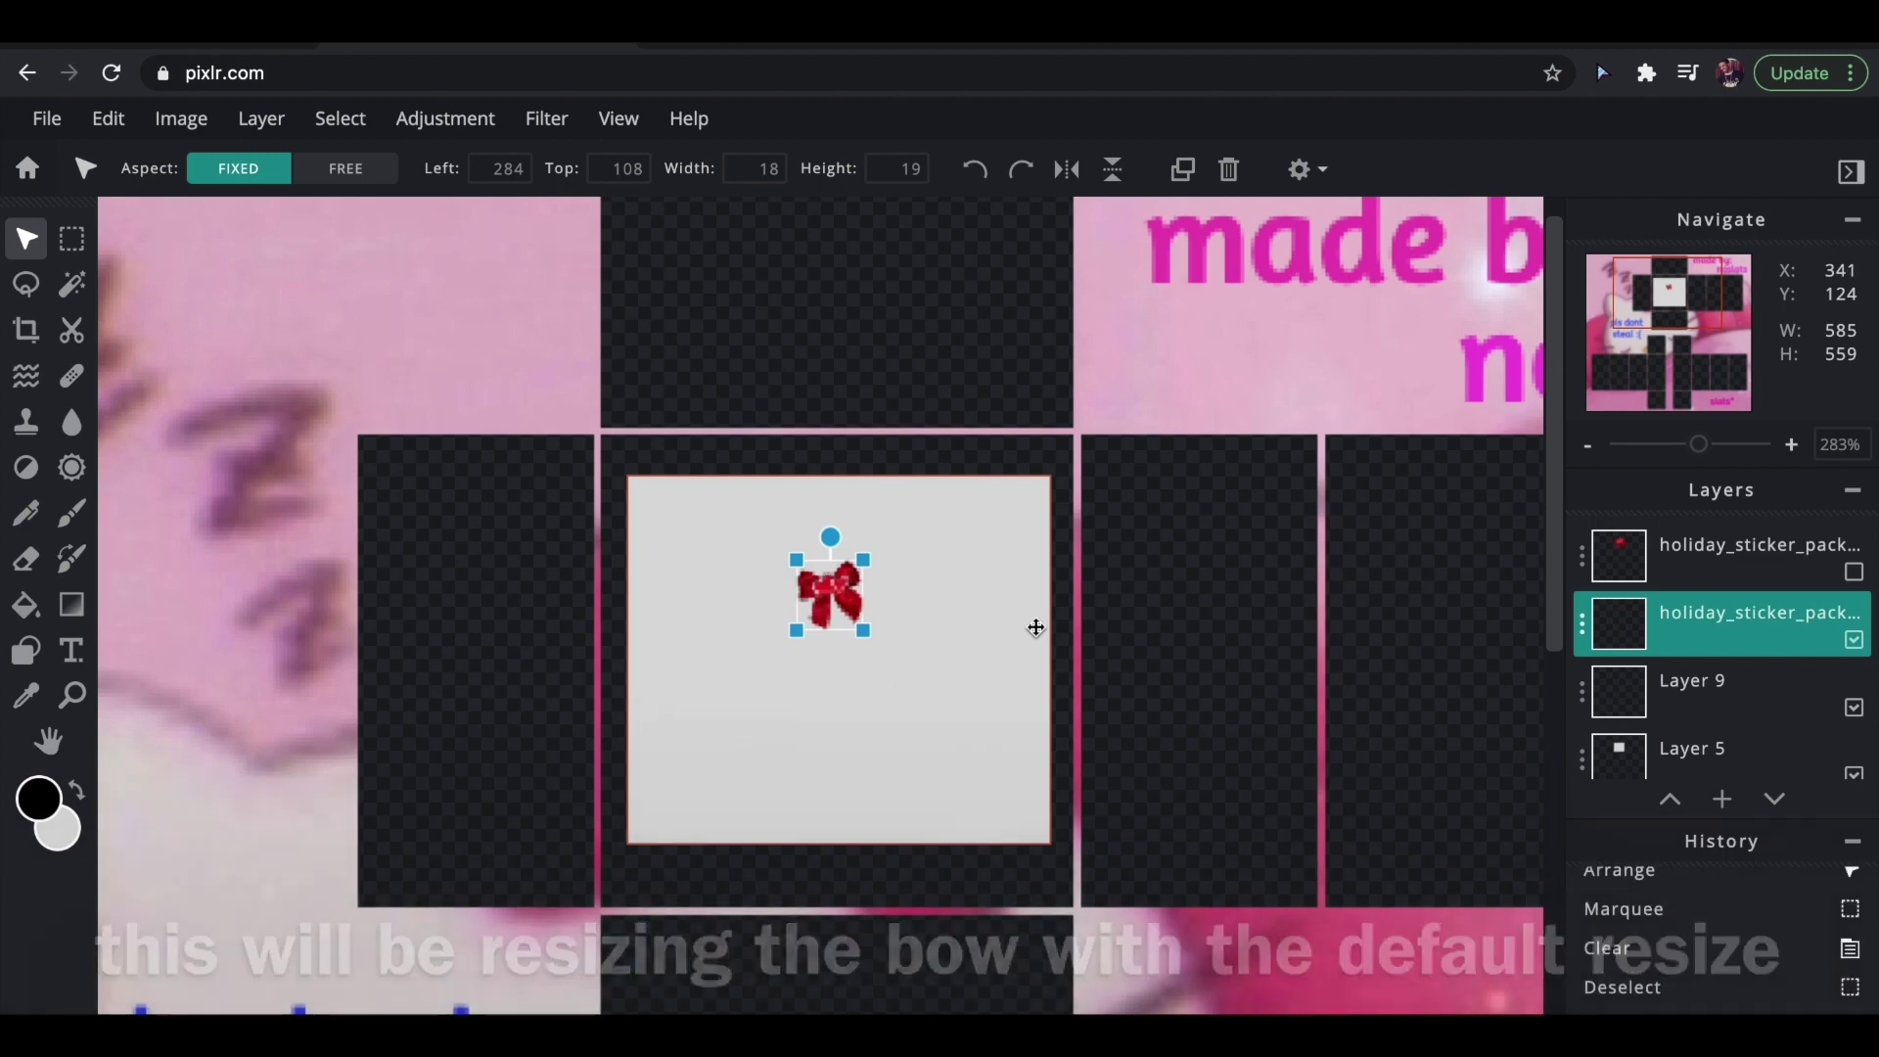
Deselect the red bow sticker and undo its last resize.
left_click(1204, 701)
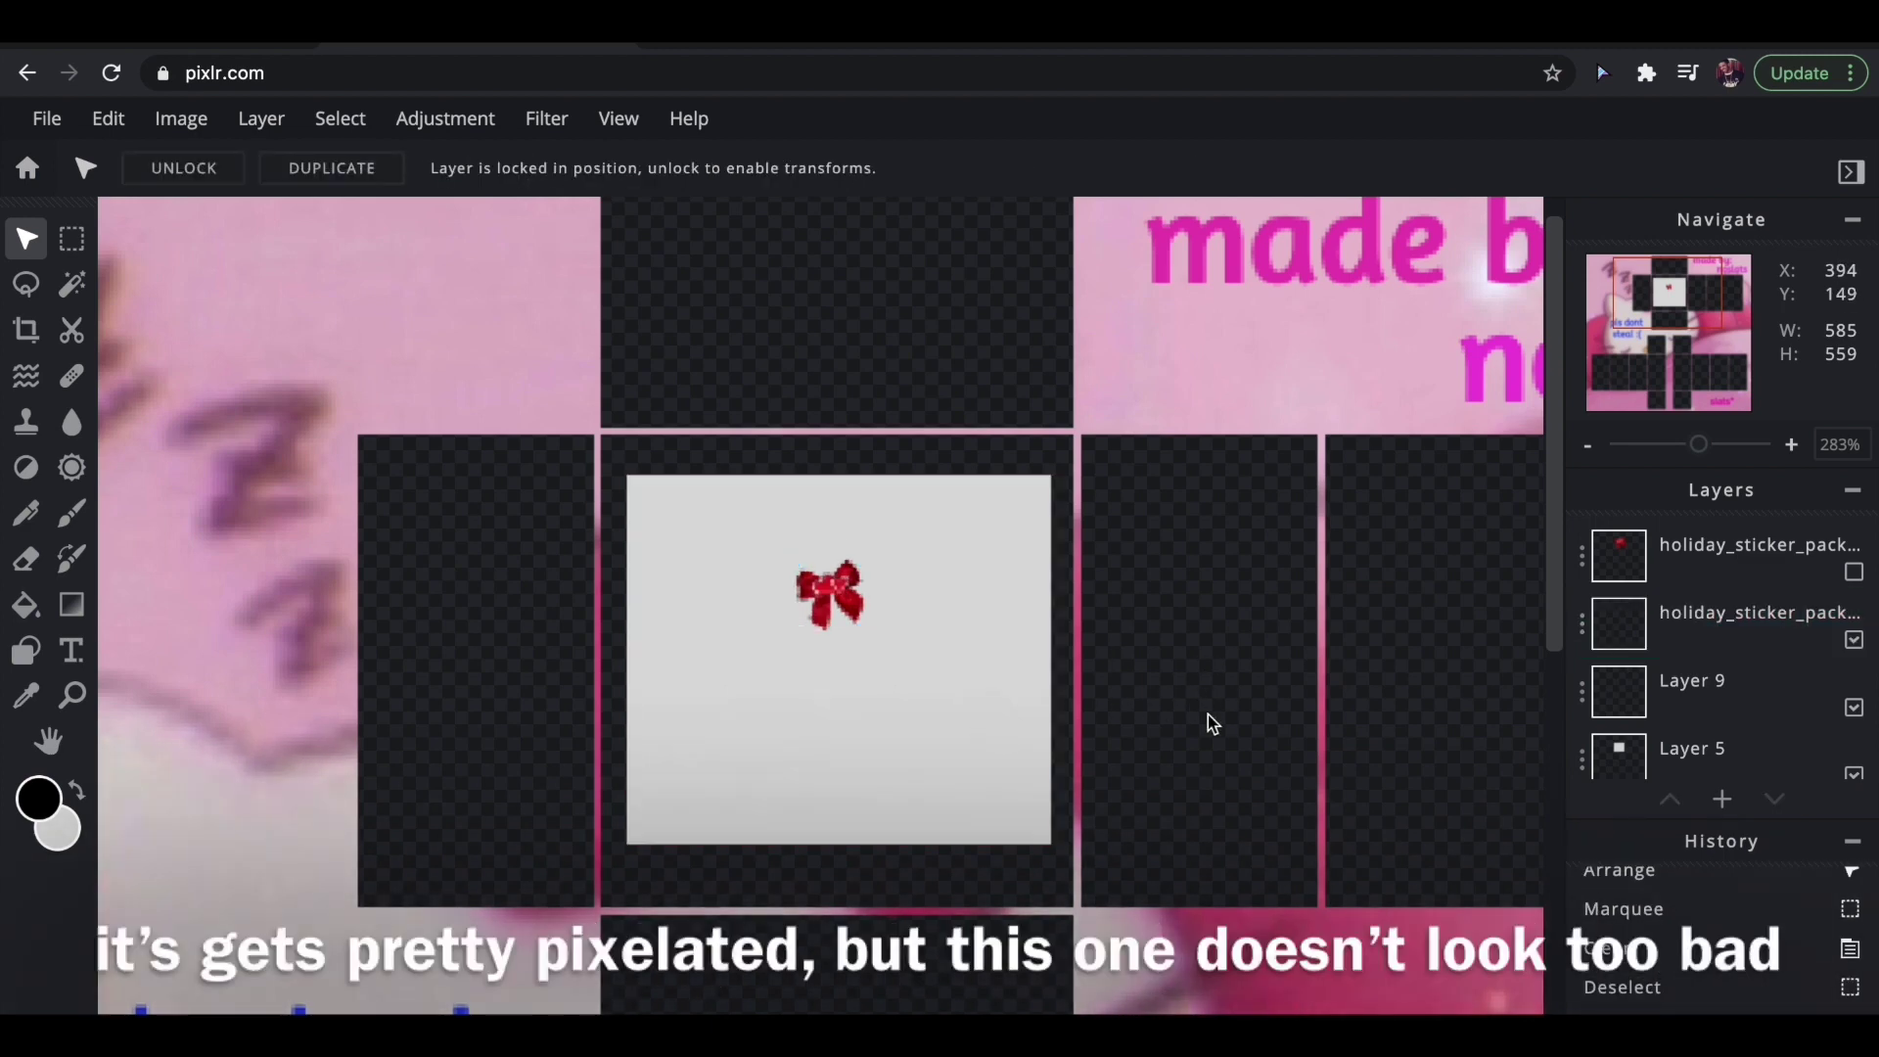
key("ctrl+z")
left_click(107, 118)
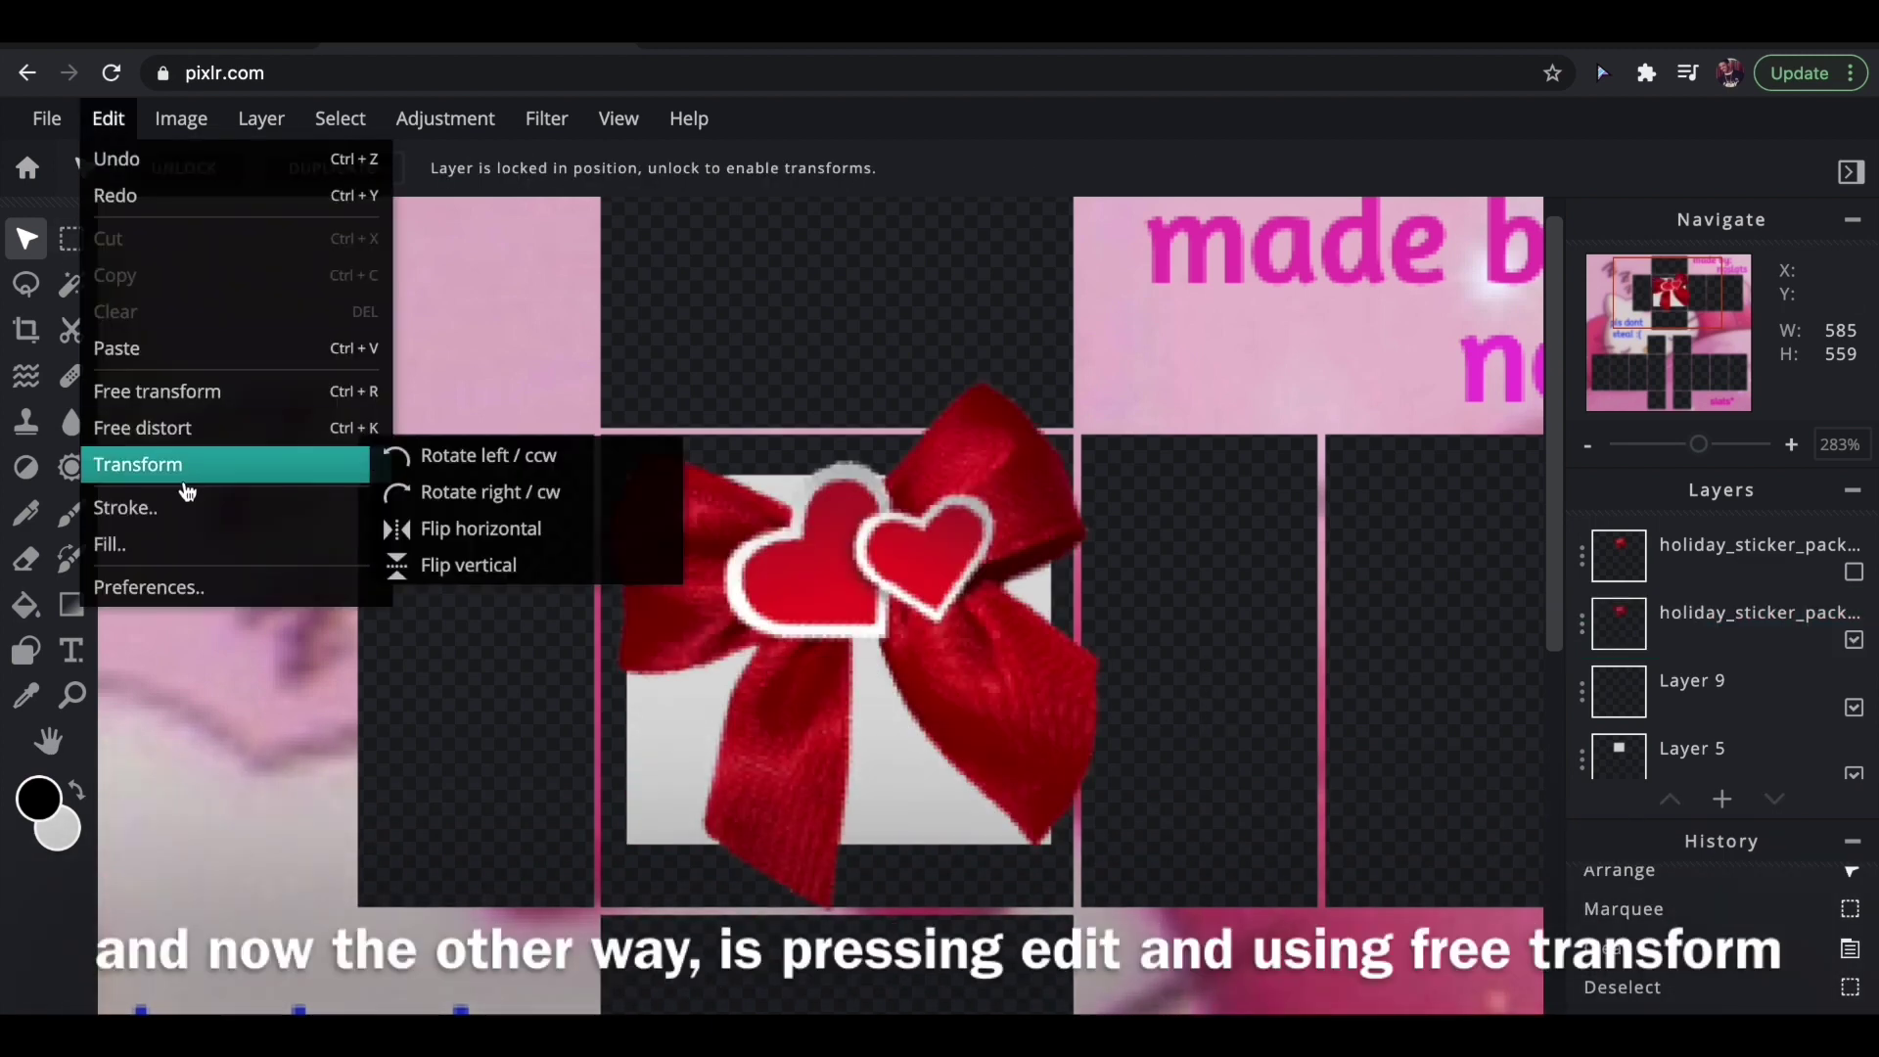
left_click(156, 388)
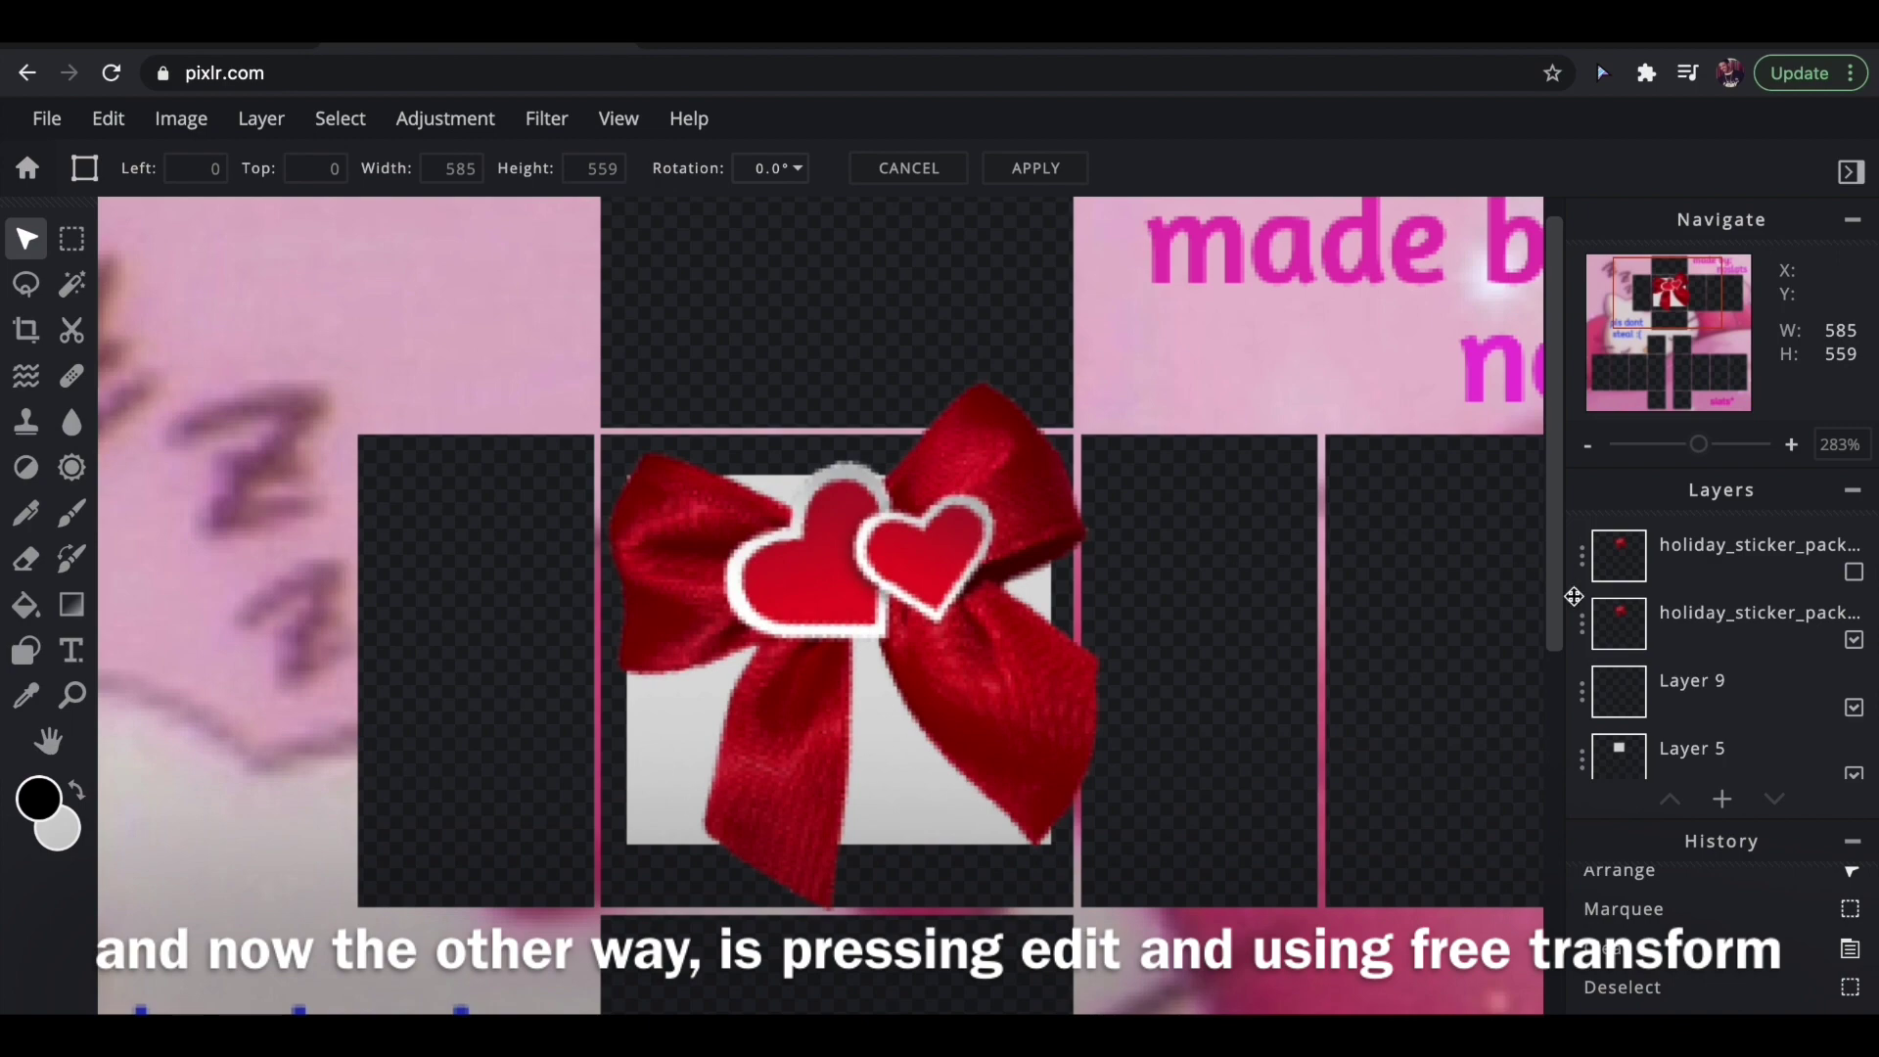
left_click(1688, 565)
left_click(1390, 827)
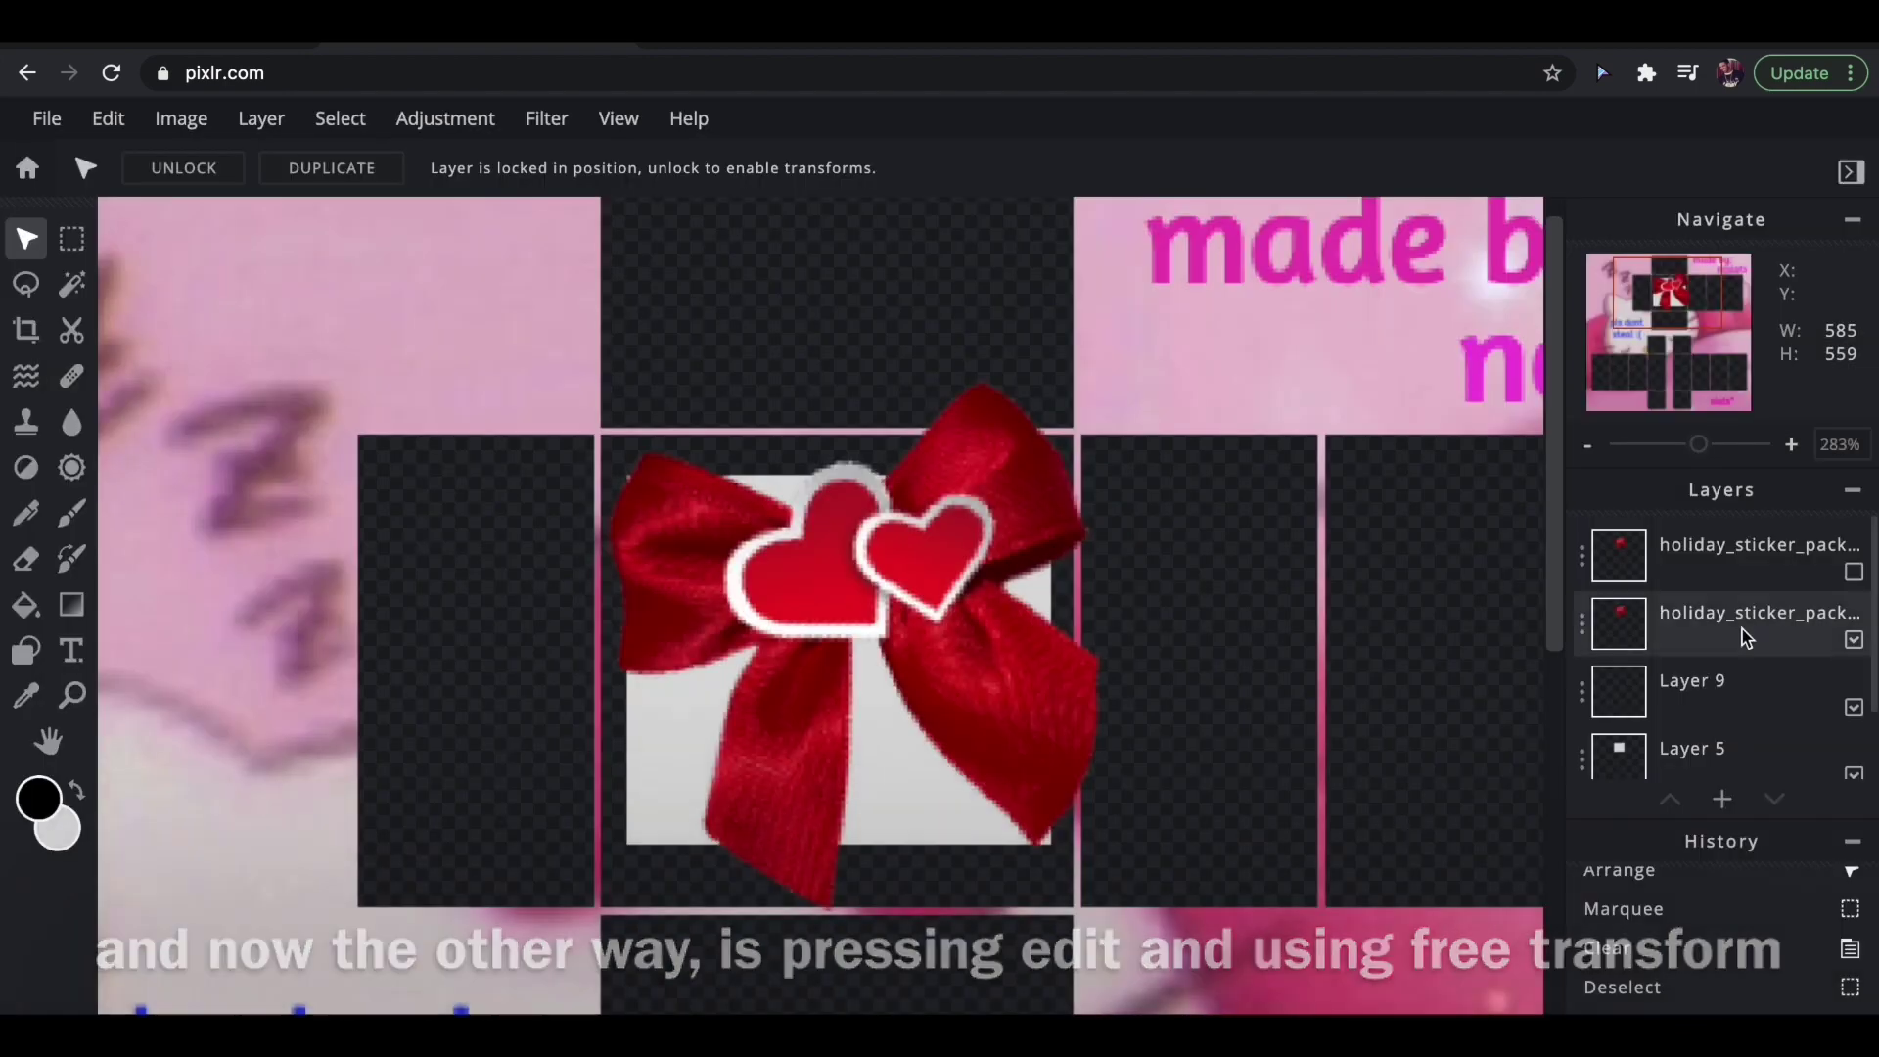
Shrink the visible red bow sticker over the grey rectangle to about 23 by 24 pixels with Free transform.
left_click(1747, 626)
left_click(90, 111)
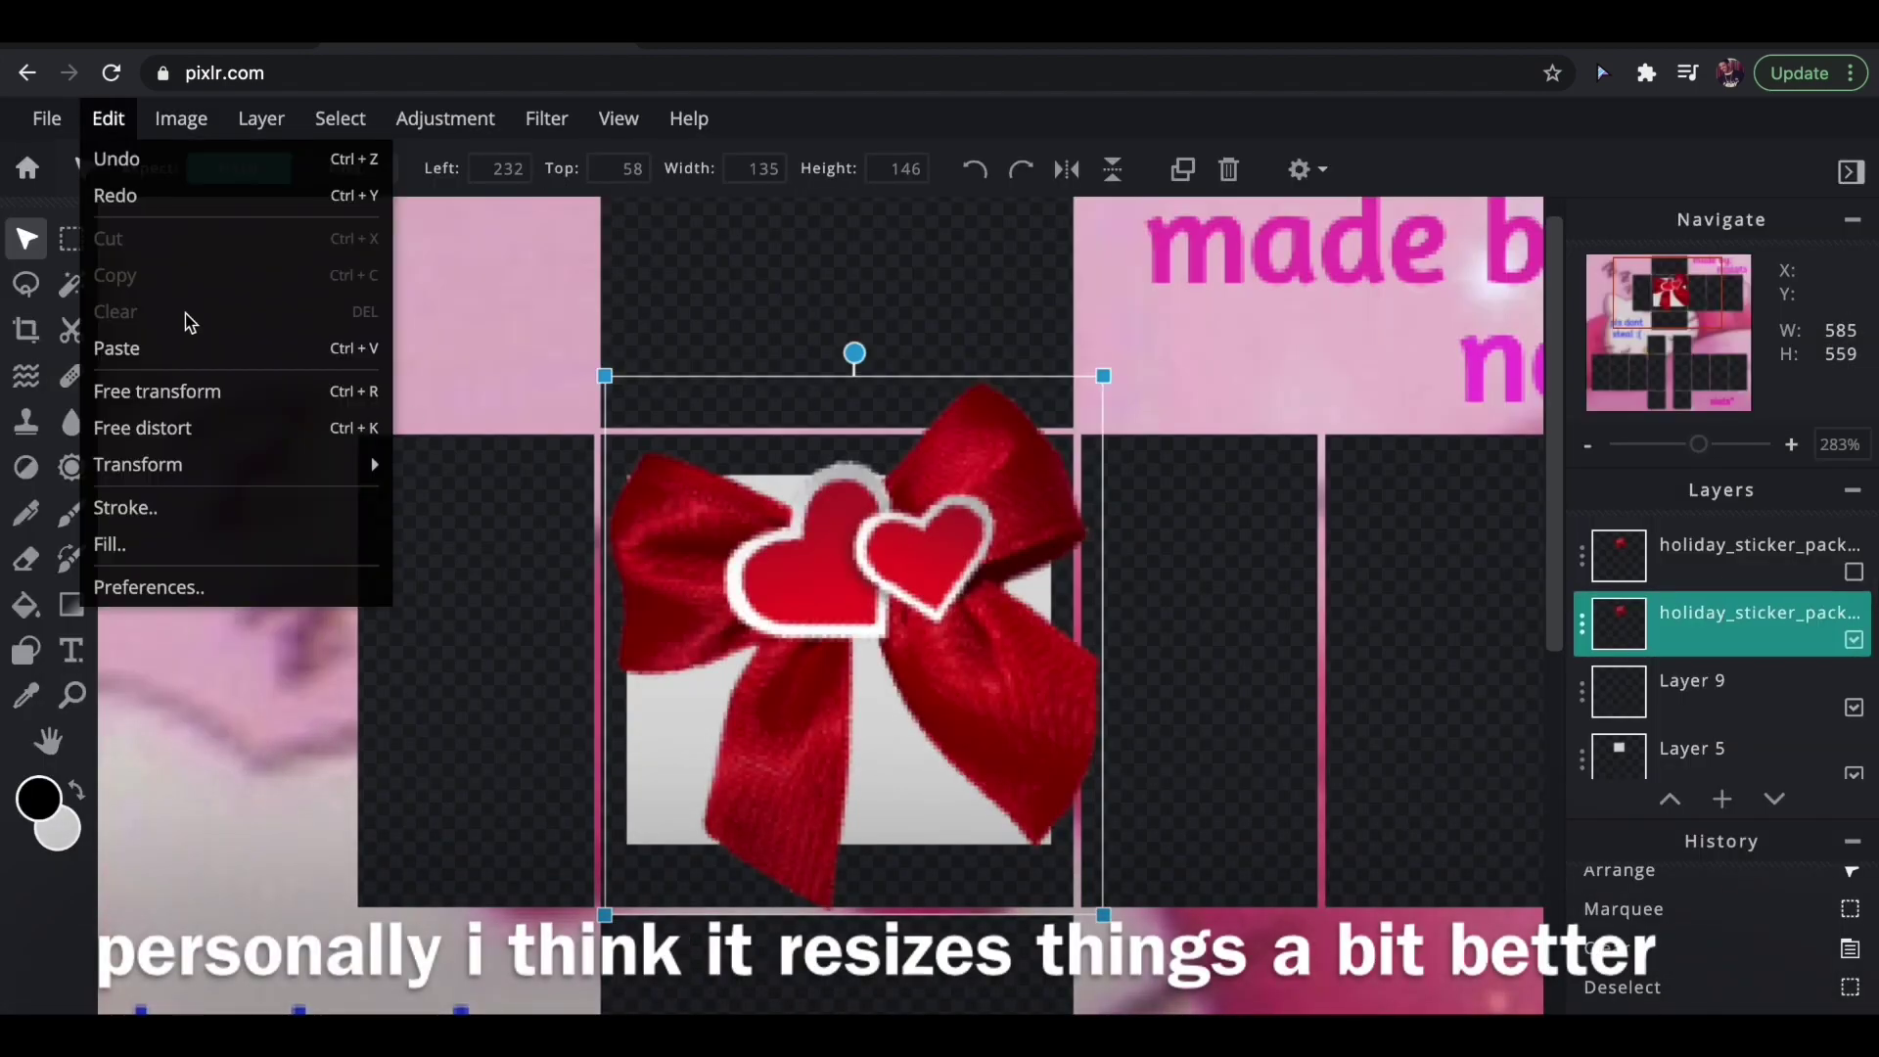
left_click(160, 385)
left_click_drag(603, 915, 803, 648)
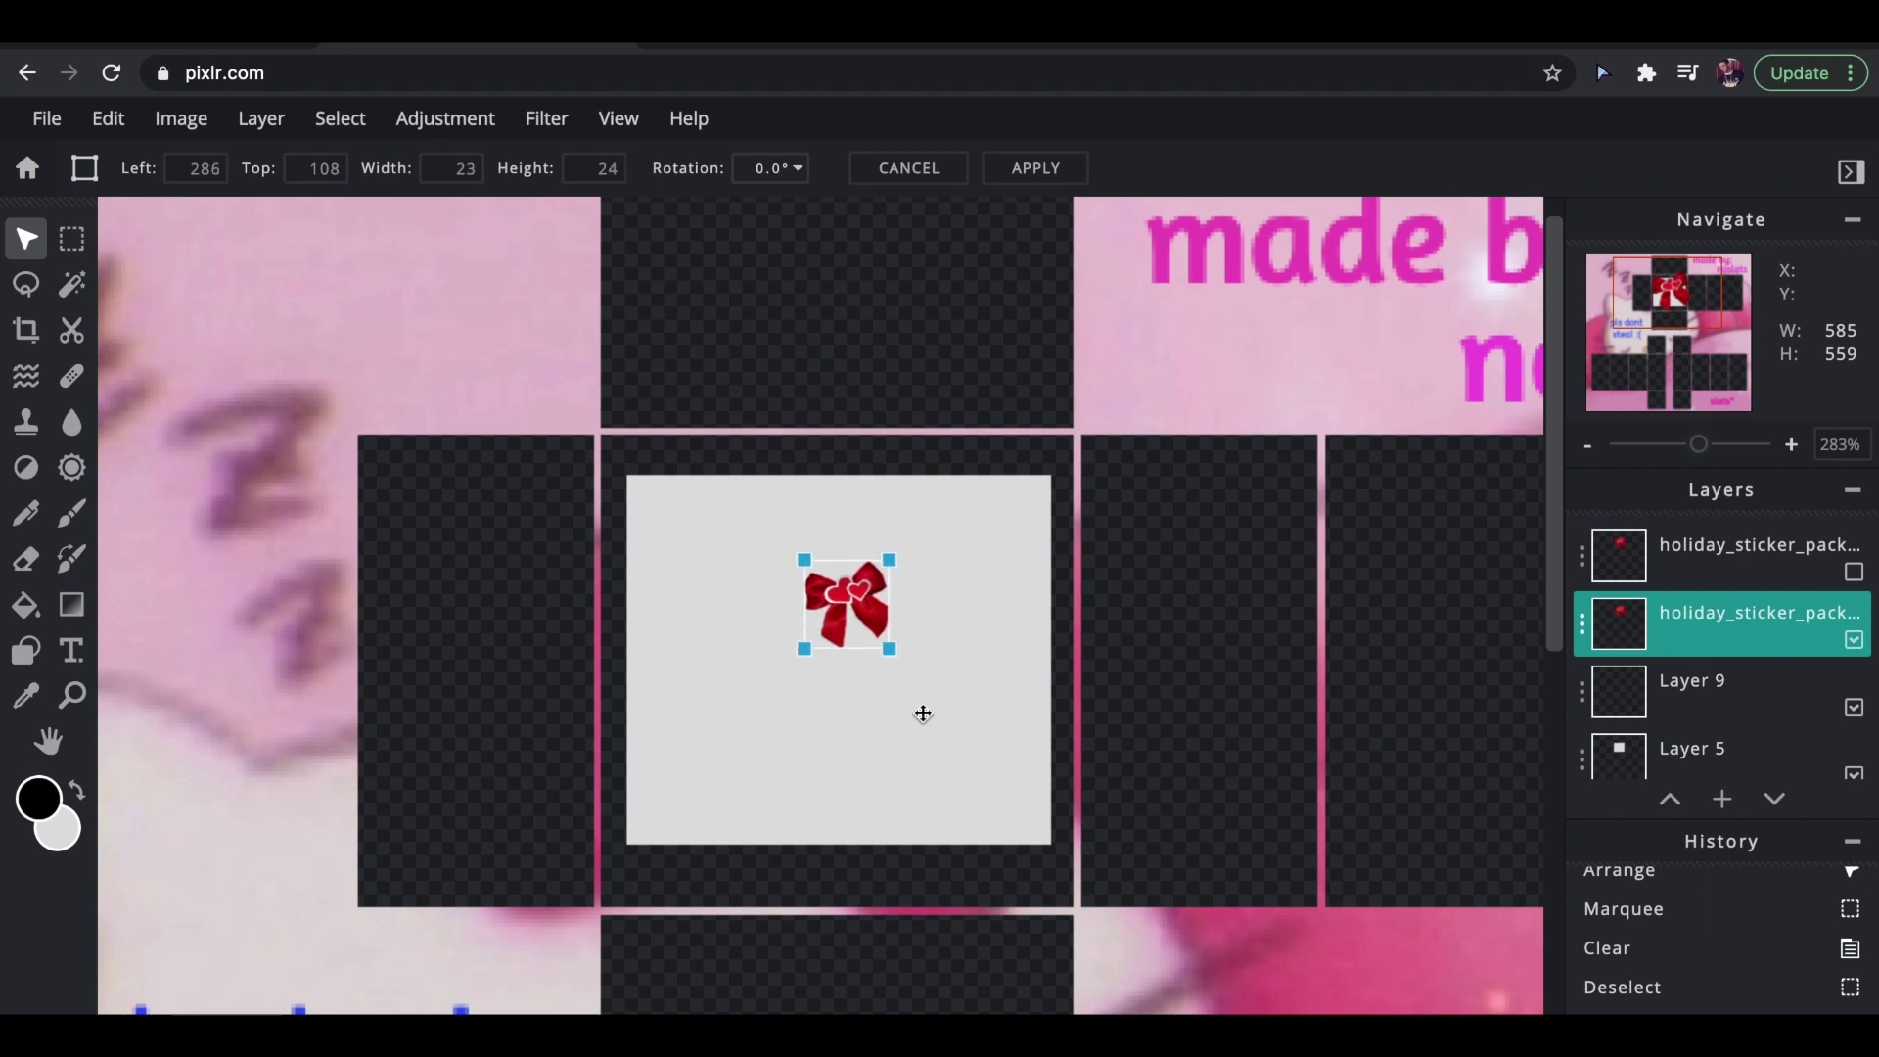
left_click(889, 704)
left_click(1210, 687)
left_click_drag(1698, 444, 1713, 443)
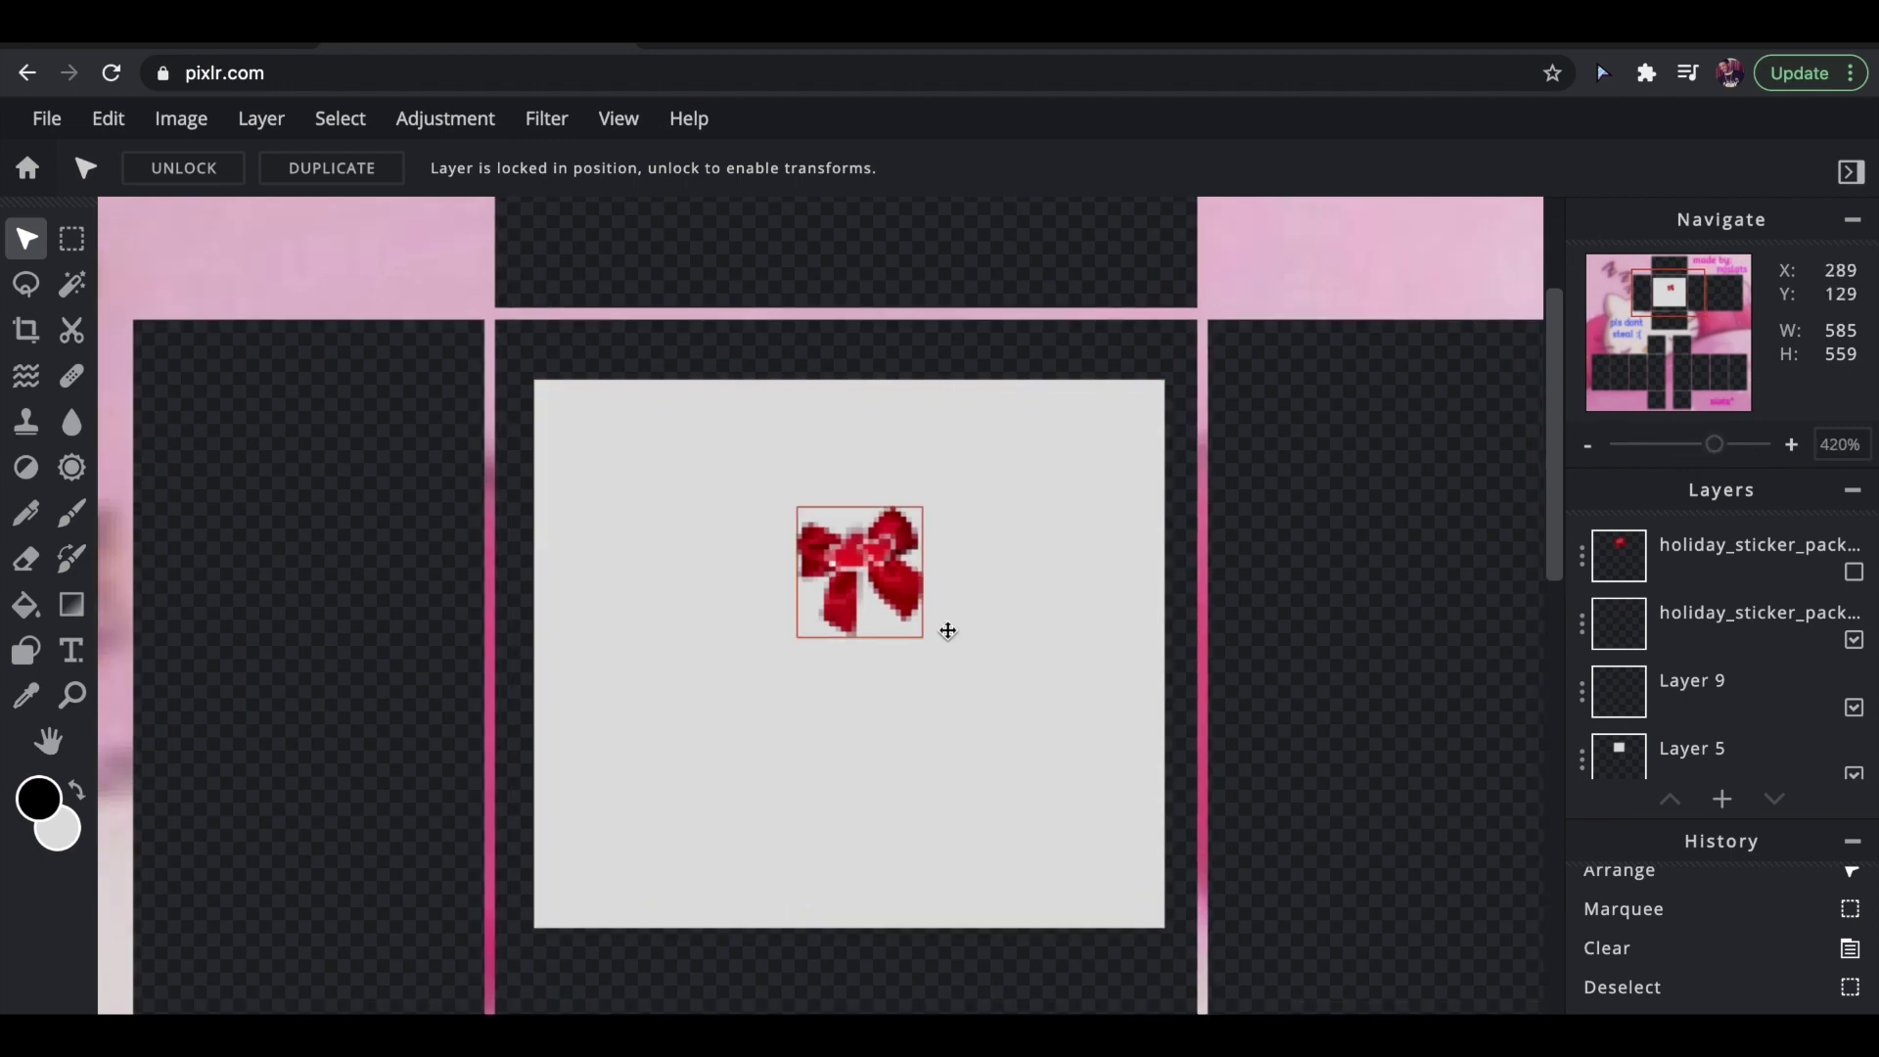